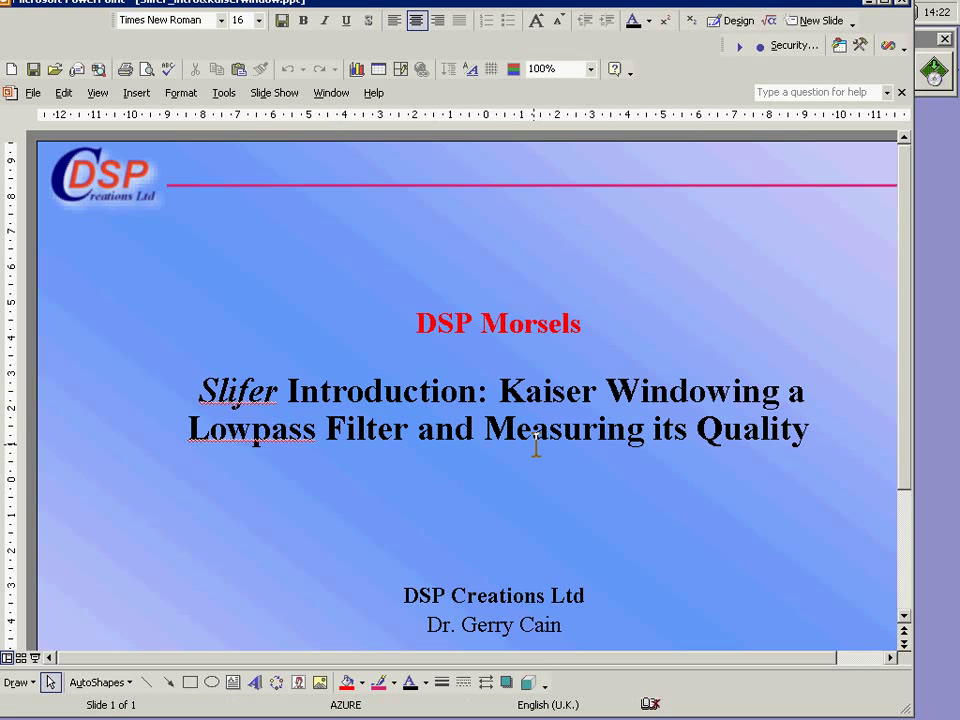
Step: Minimise the PowerPoint Kaiser-windowing title slide to bring MATLAB to the front
left_click(869, 6)
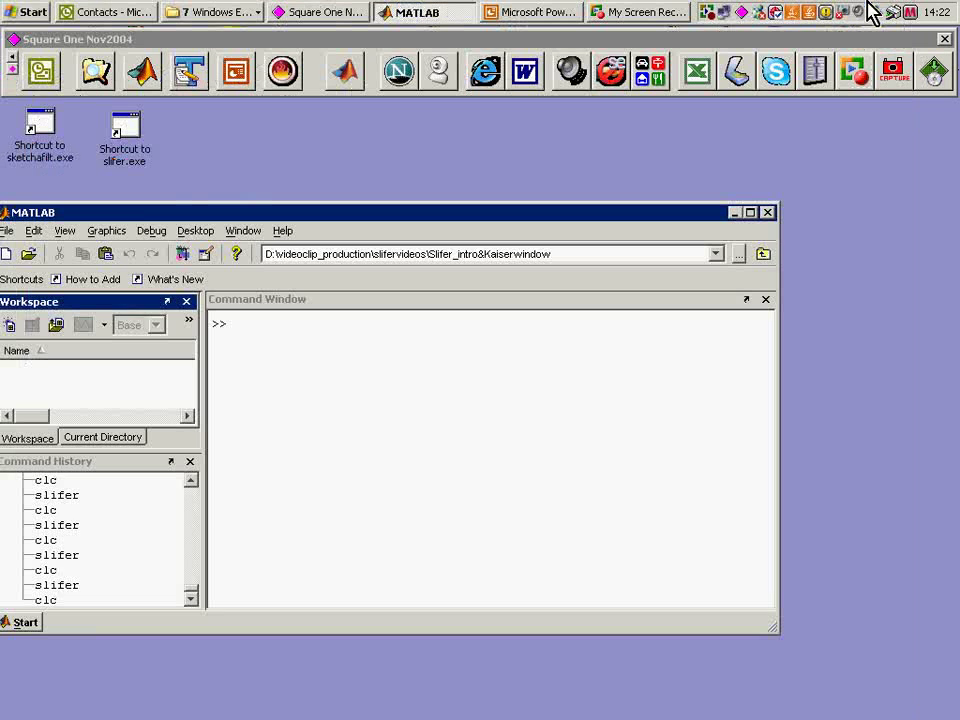
Step: Run slifer at the MATLAB prompt to open its default 21-coefficient lowpass design
left_click(242, 325)
type("s")
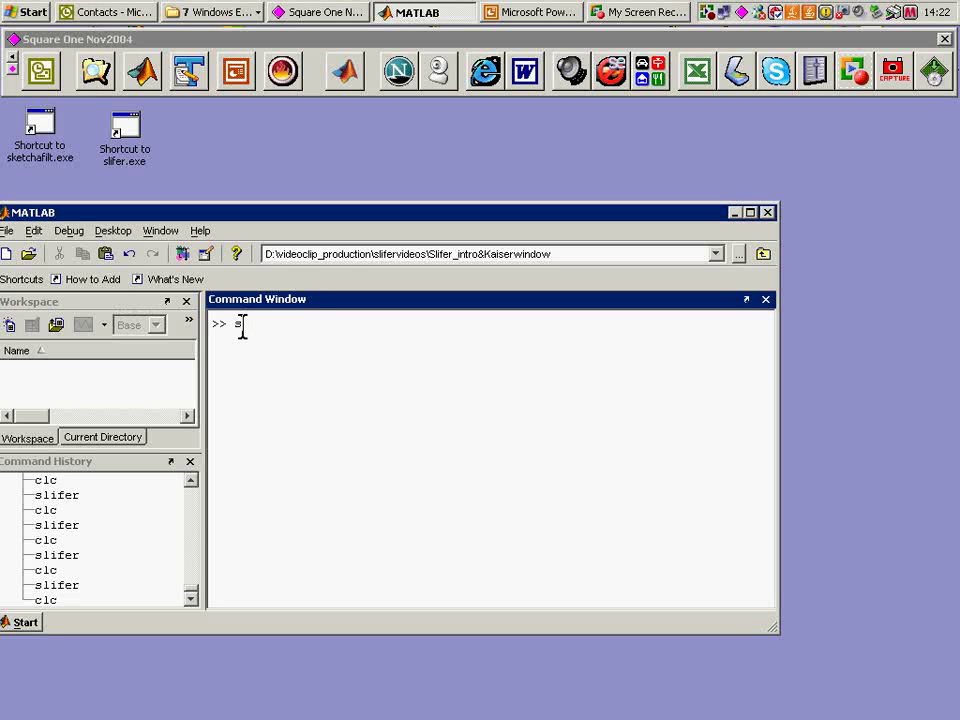
type("lifer")
key("Return")
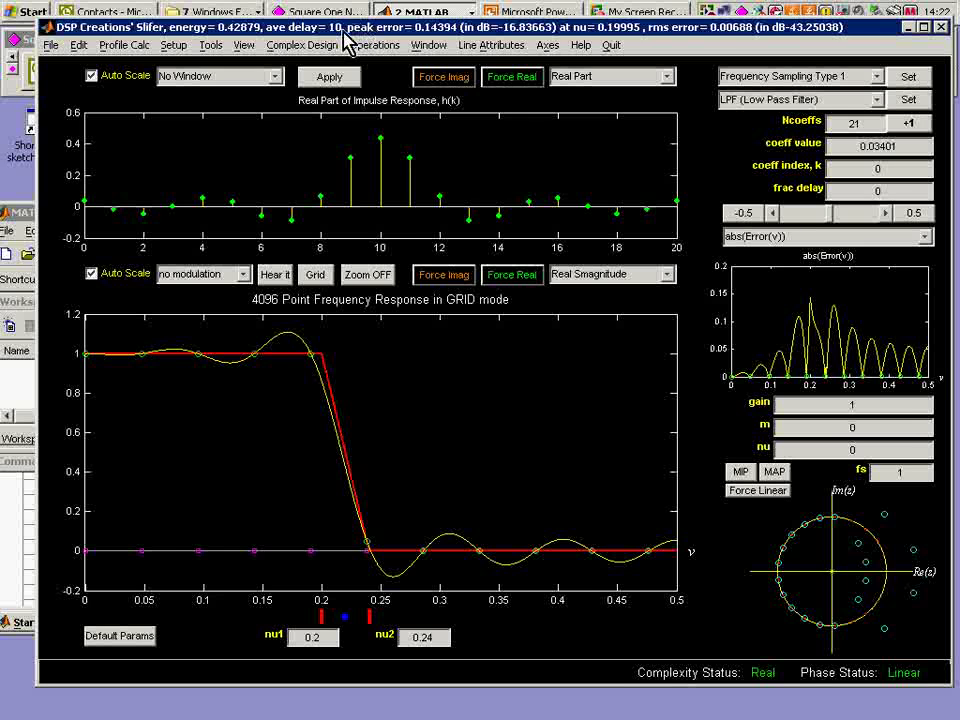
Step: Nudge the Slifer window left and select the fs value to replace it with 8000
left_click_drag(365, 38, 345, 42)
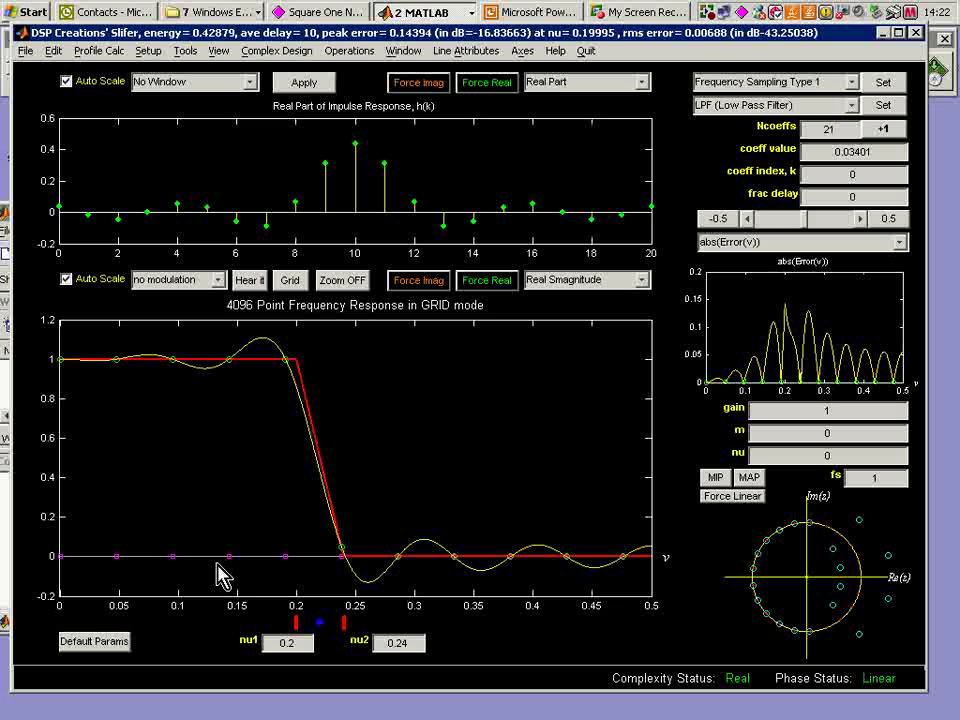
double_click(871, 478)
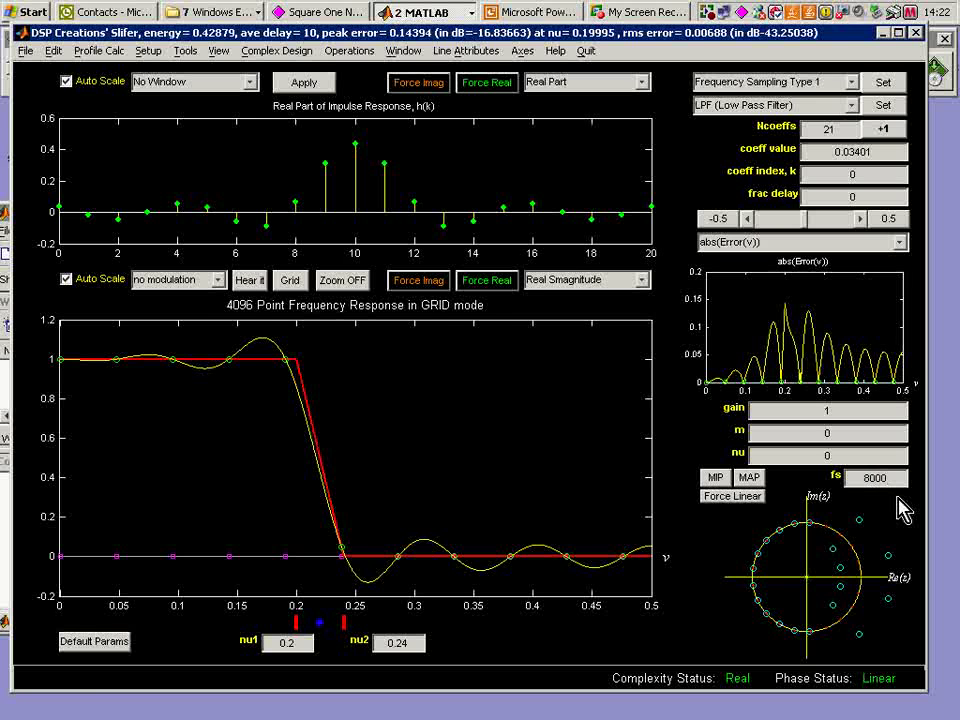
Step: Commit fs = 8000 so plots span 0–4000 Hz with band edges at 1600 and 1920 Hz
key("Return")
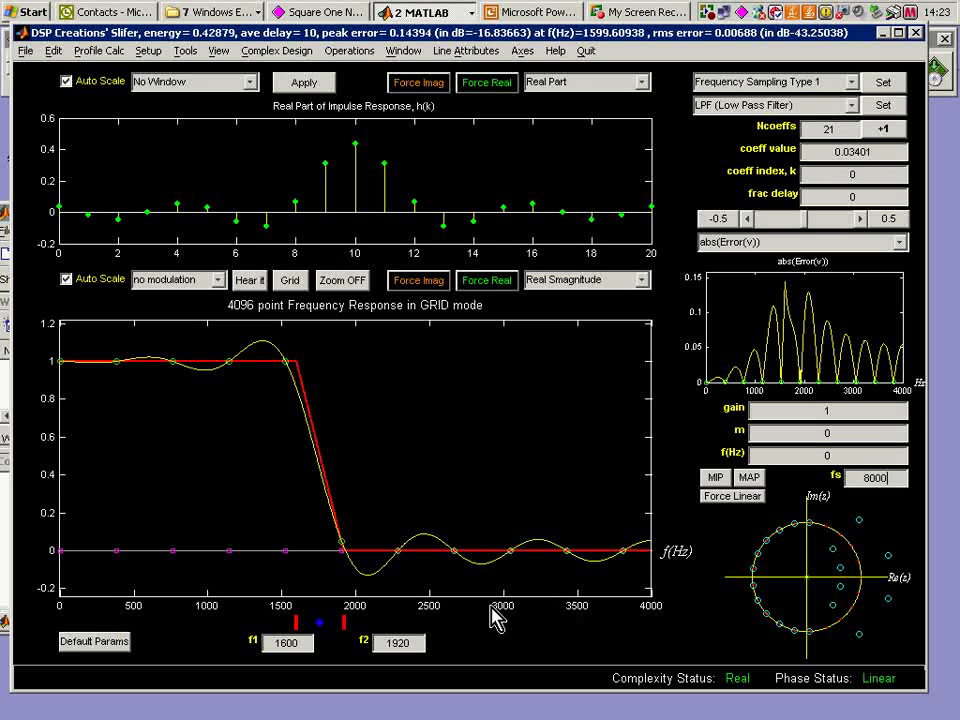
Step: Turn on frequency-plot grid lines and shift the transition band to about 1402–1967 Hz
left_click(294, 281)
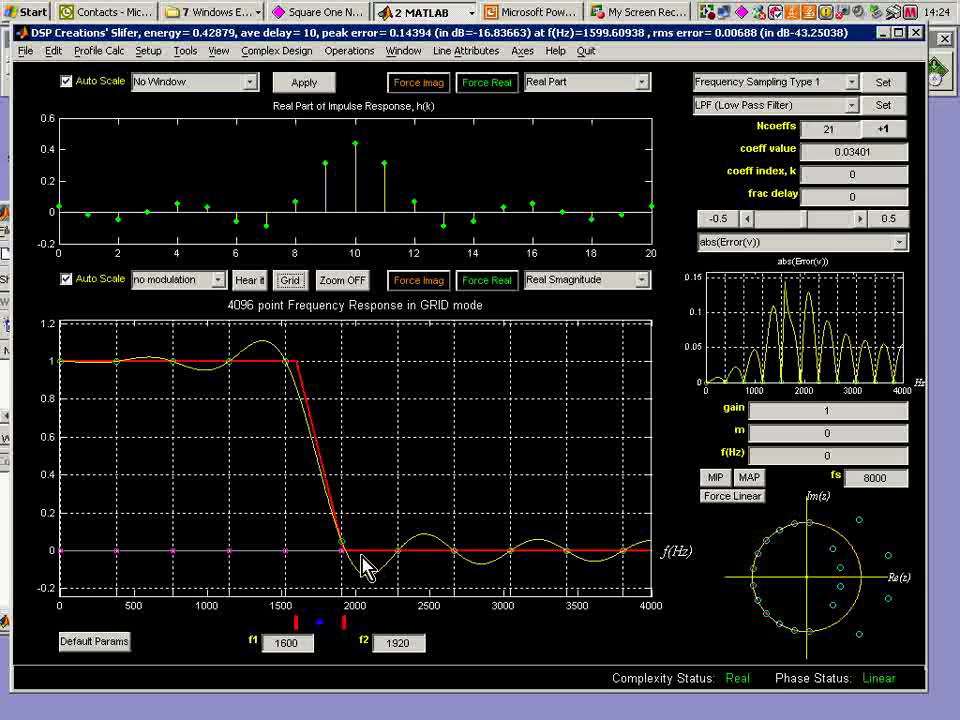
mouse_move(320, 622)
left_mouse_down()
mouse_move(337, 624)
mouse_move(265, 626)
mouse_move(258, 617)
mouse_move(352, 622)
left_mouse_up()
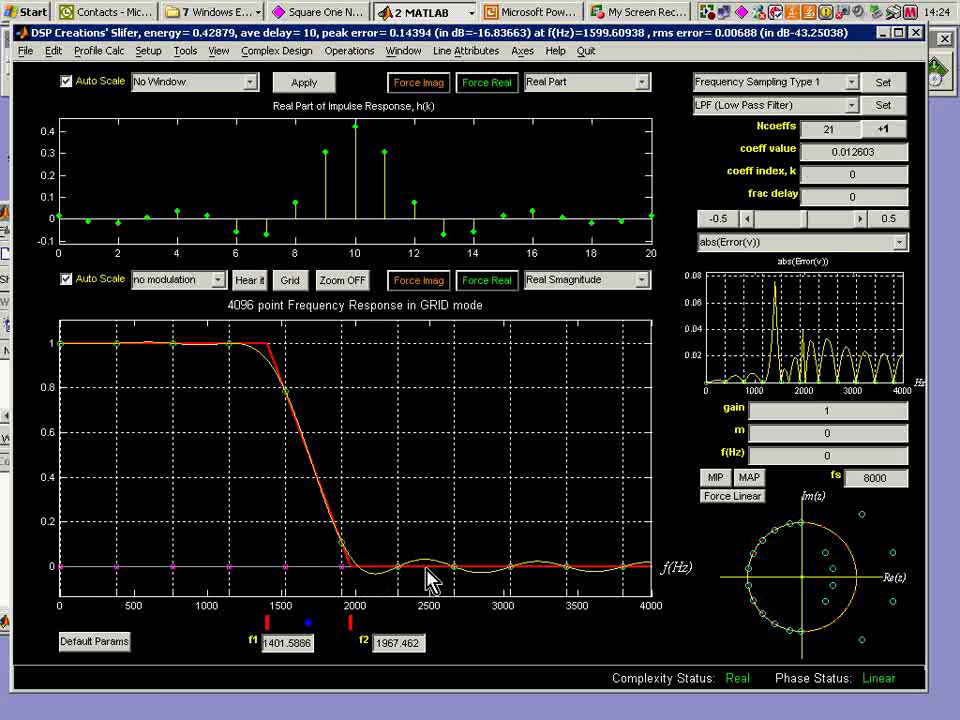
Step: Drag the samples near 1905, 1524 and 1142.86 Hz, leaving 0.997 gain at 1142.86 Hz
left_click(344, 547)
mouse_move(344, 547)
left_mouse_down()
mouse_move(342, 502)
mouse_move(342, 524)
left_mouse_up()
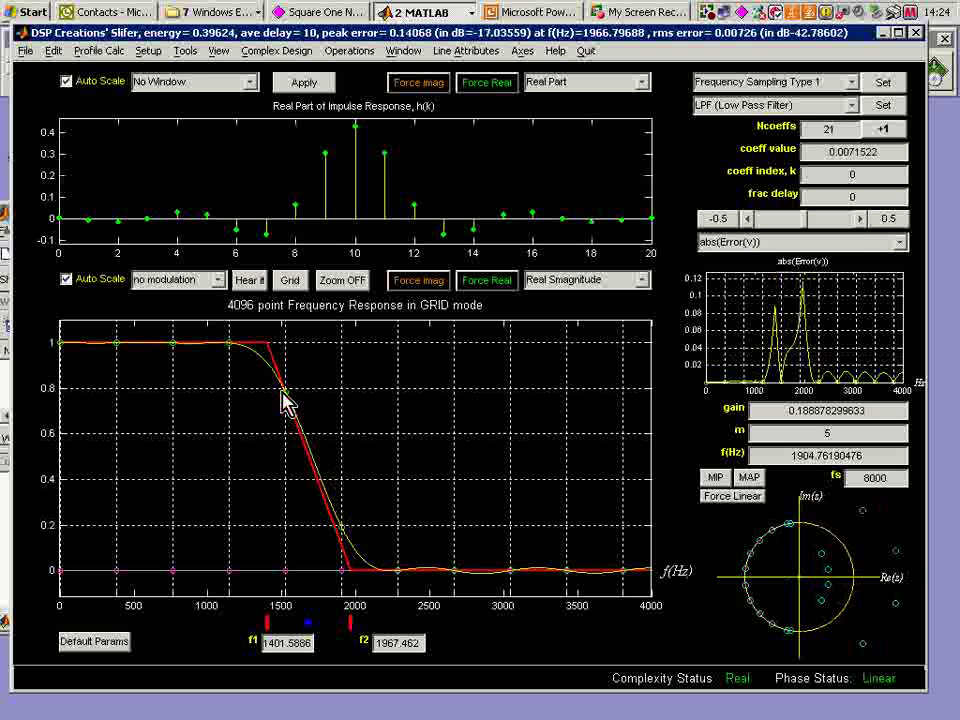
left_click_drag(286, 401, 290, 365)
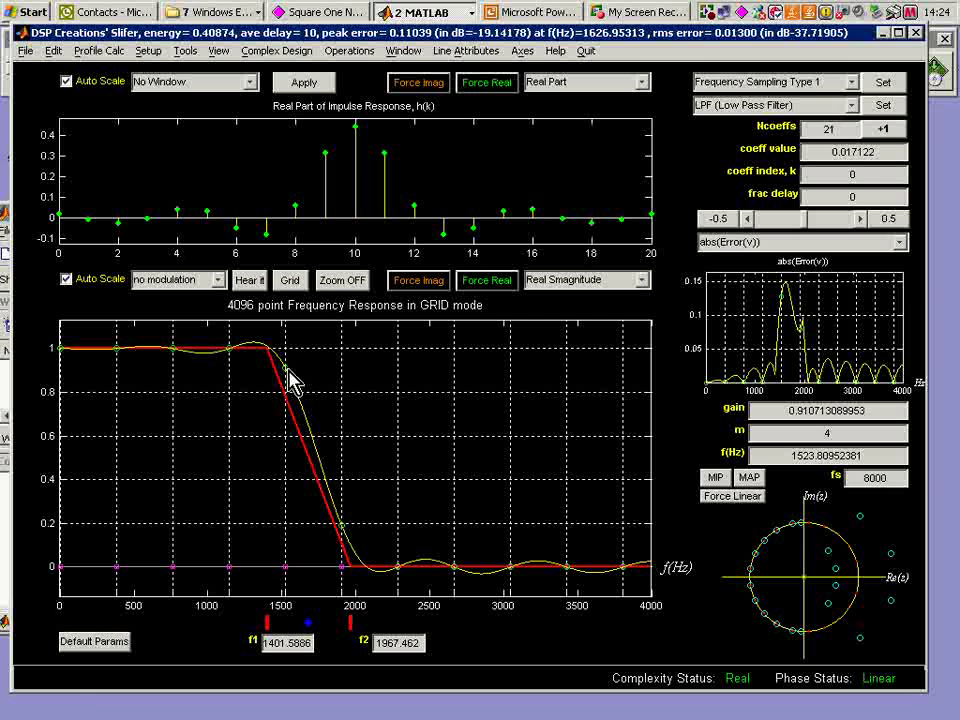
left_click_drag(228, 360, 224, 352)
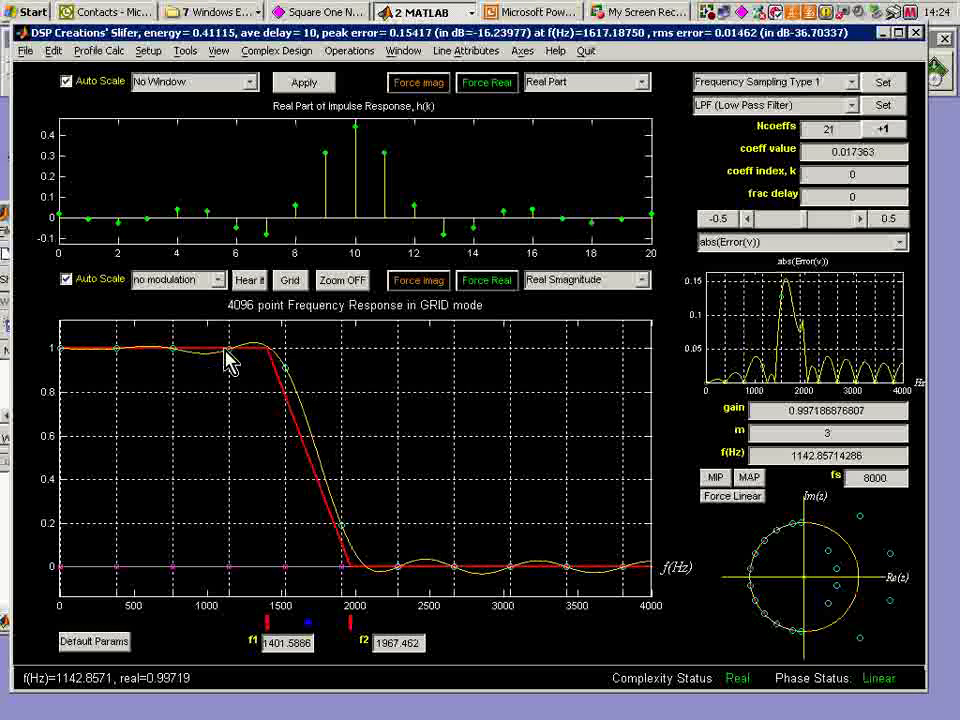
Step: Enter 2000 Hz as the f1 band edge for a 2 kHz brick-wall cutoff
double_click(265, 645)
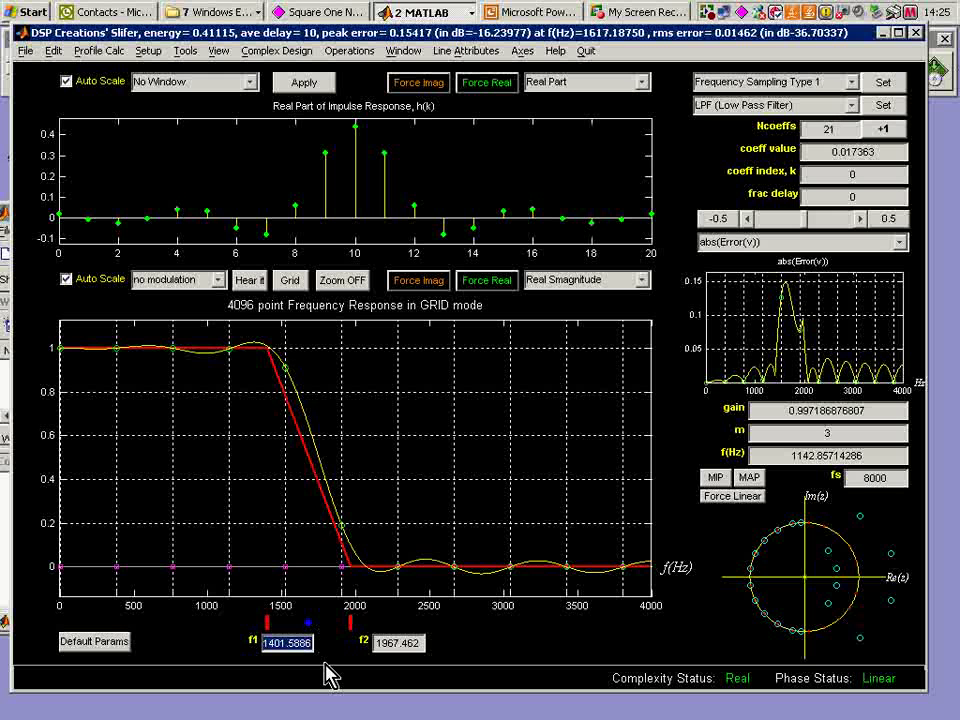
type("2000")
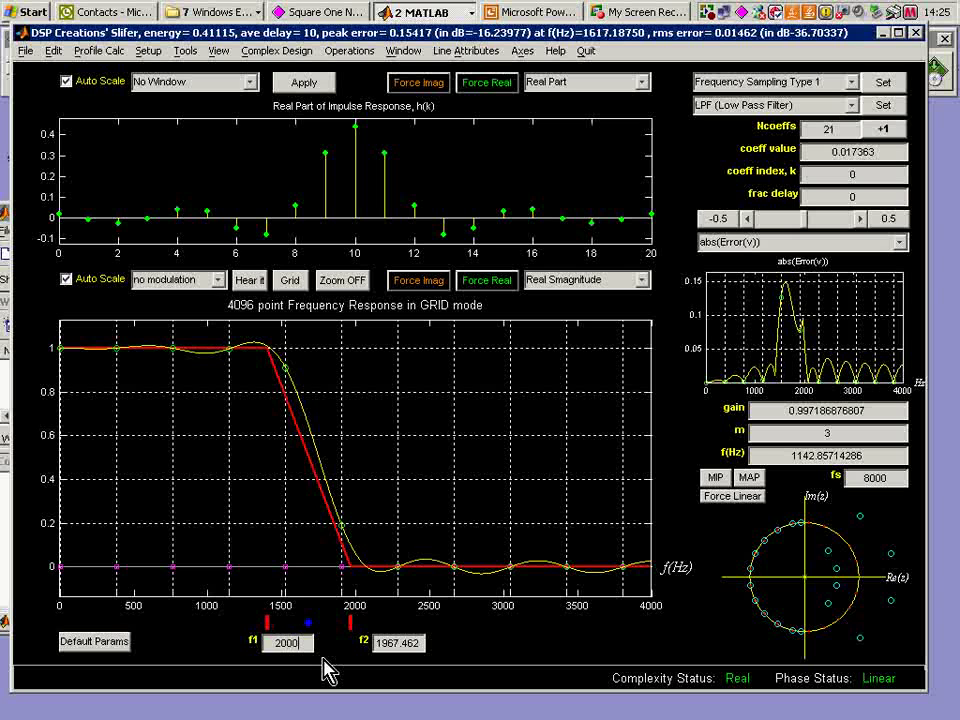
key("Return")
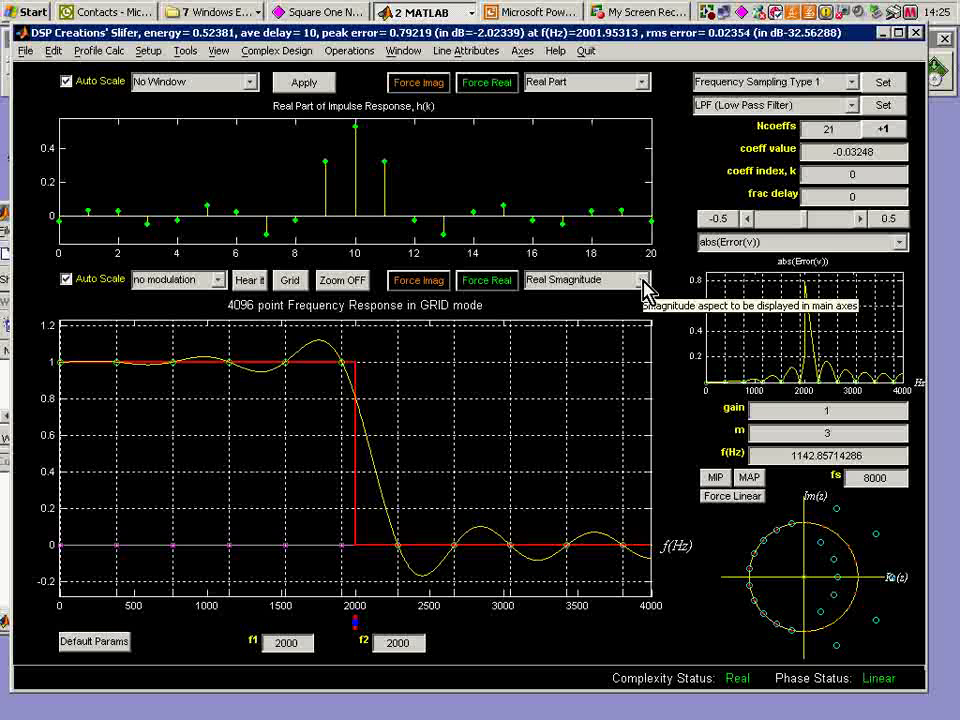
Step: Switch the frequency plot to dB Gain, disable Auto Scale and fix the lower limit at -100 dB
left_click(641, 280)
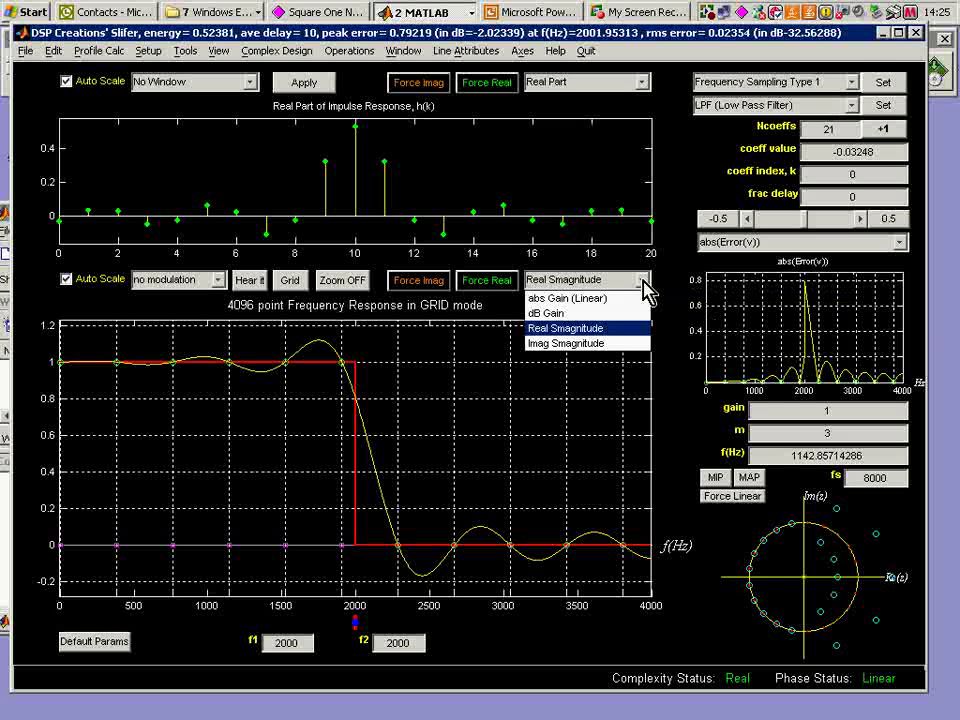
left_click(557, 316)
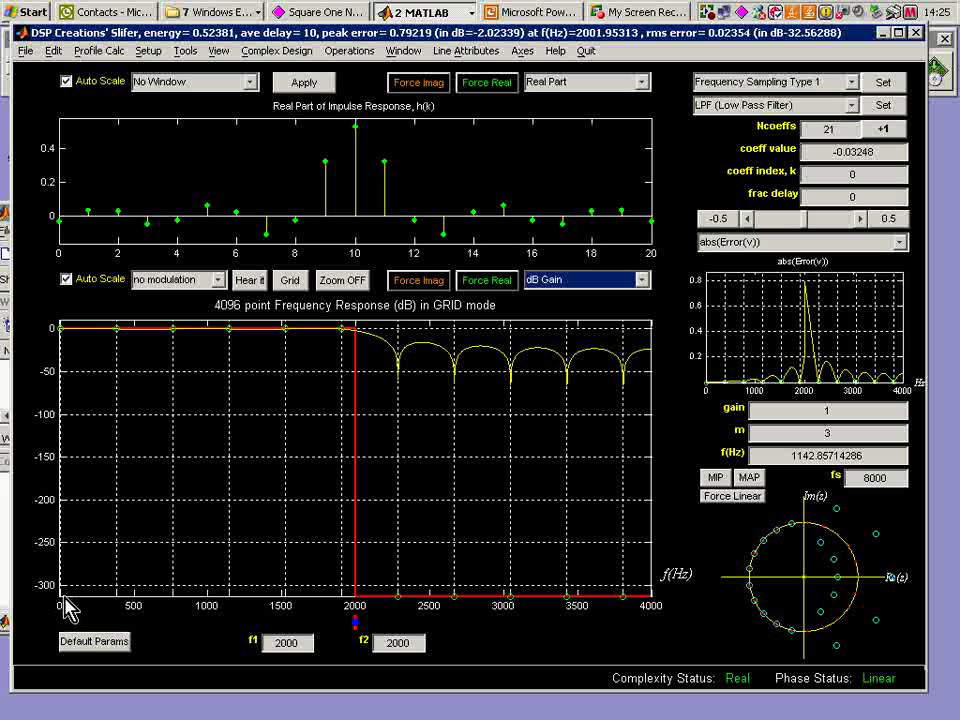
left_click(67, 281)
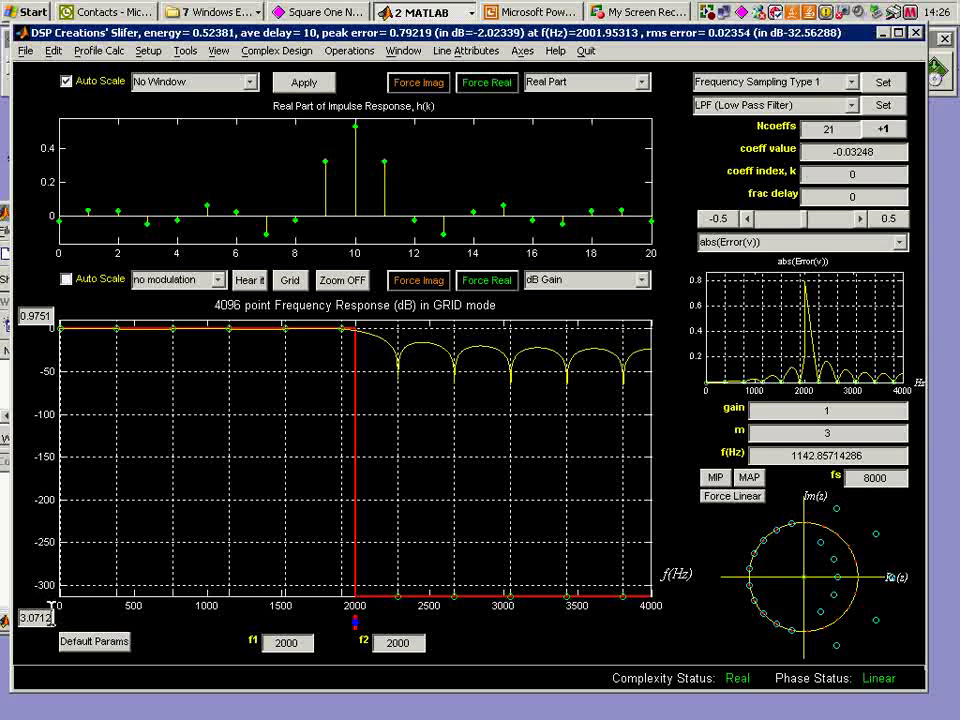
double_click(20, 618)
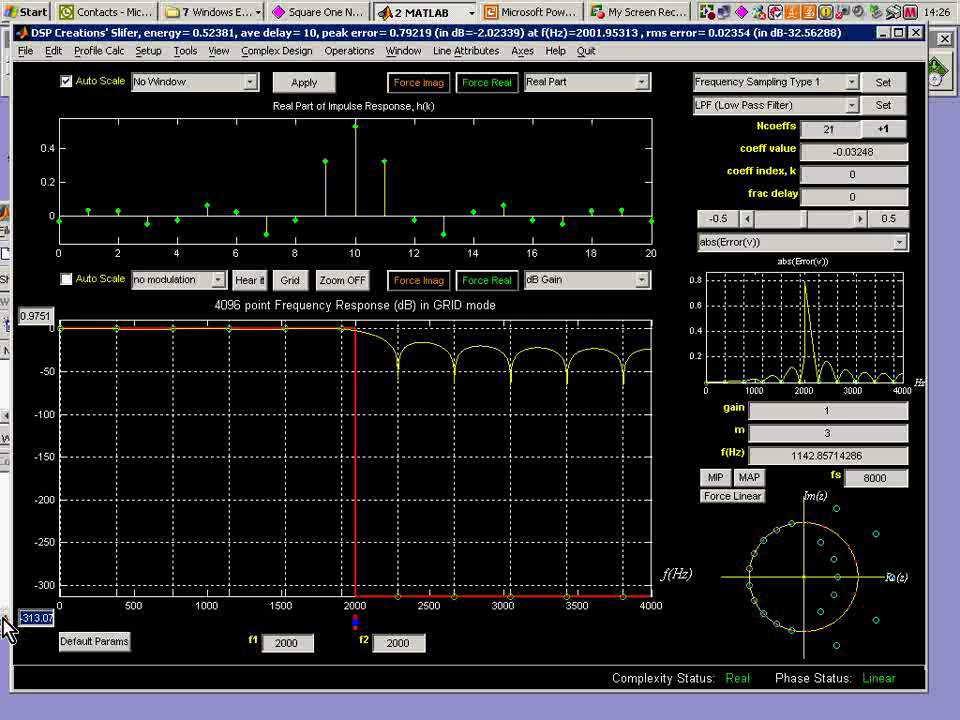
key("BackSpace")
type("-100")
key("Return")
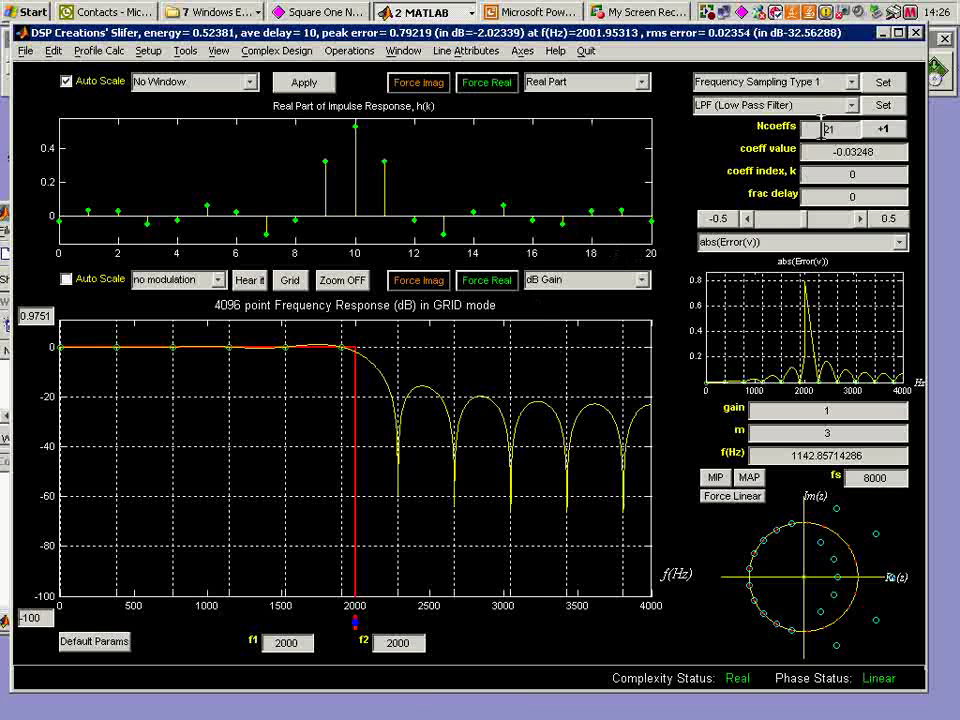
Step: Change Ncoeffs from 21 to 101 coefficients
left_click_drag(820, 128, 851, 131)
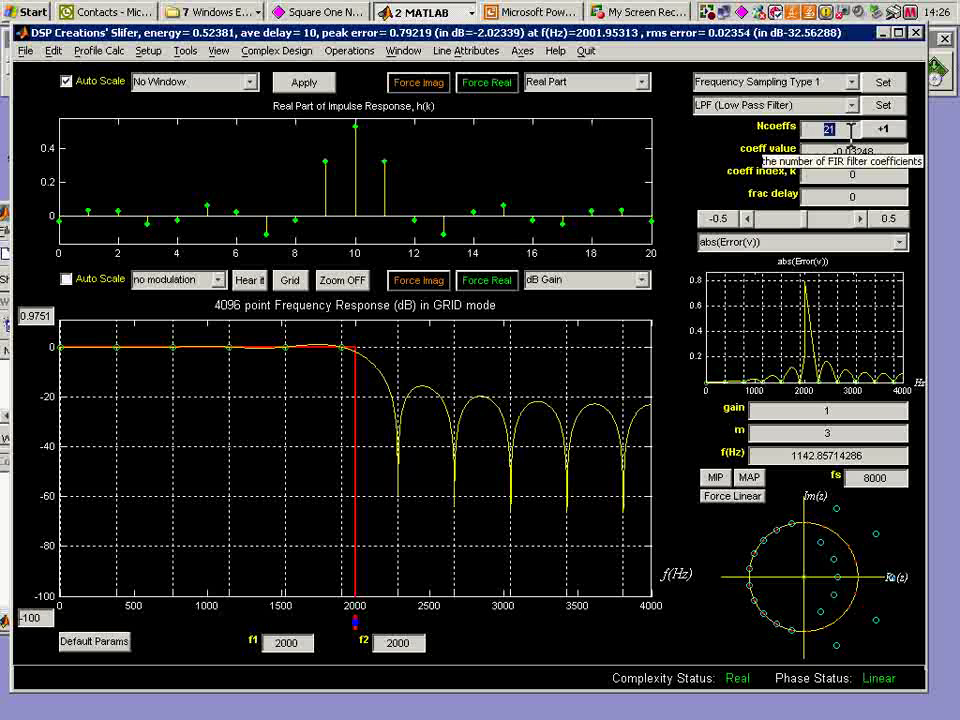
type("101")
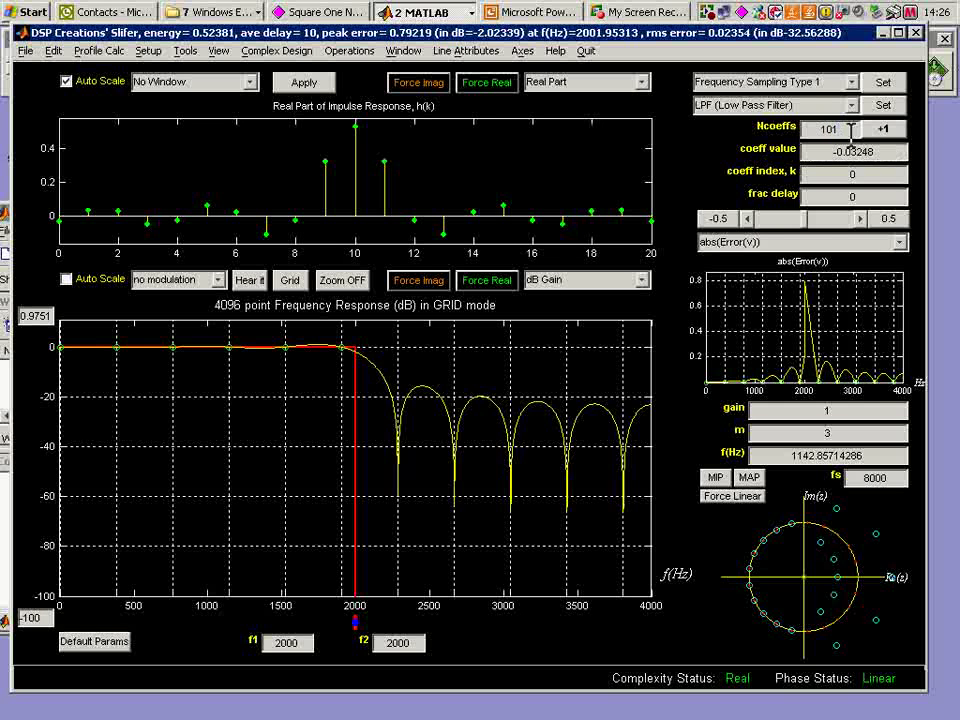
key("Return")
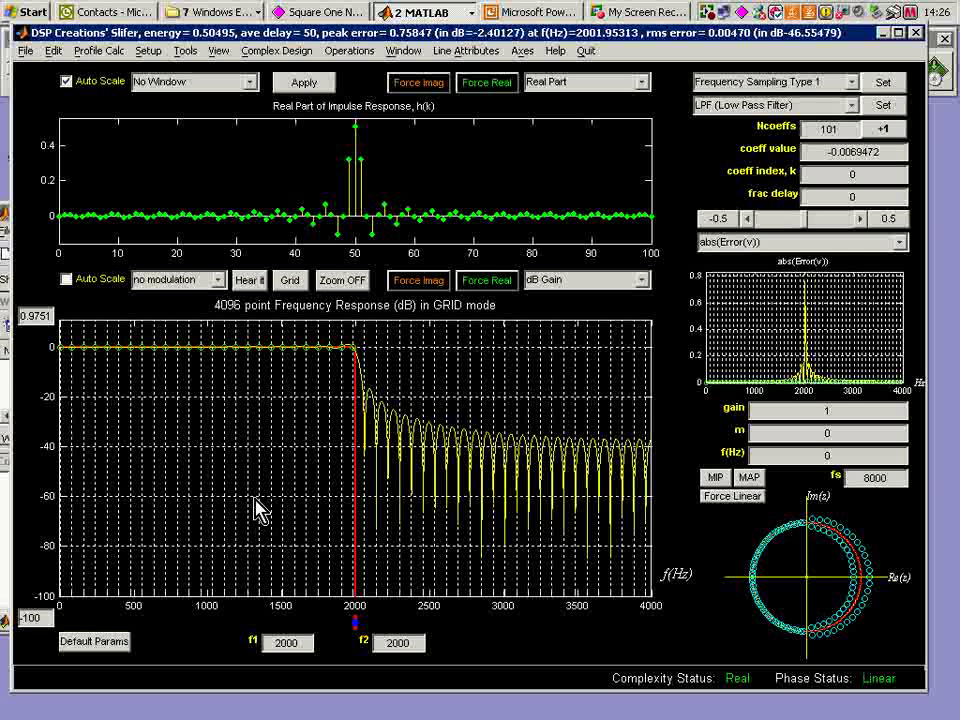
left_click(290, 280)
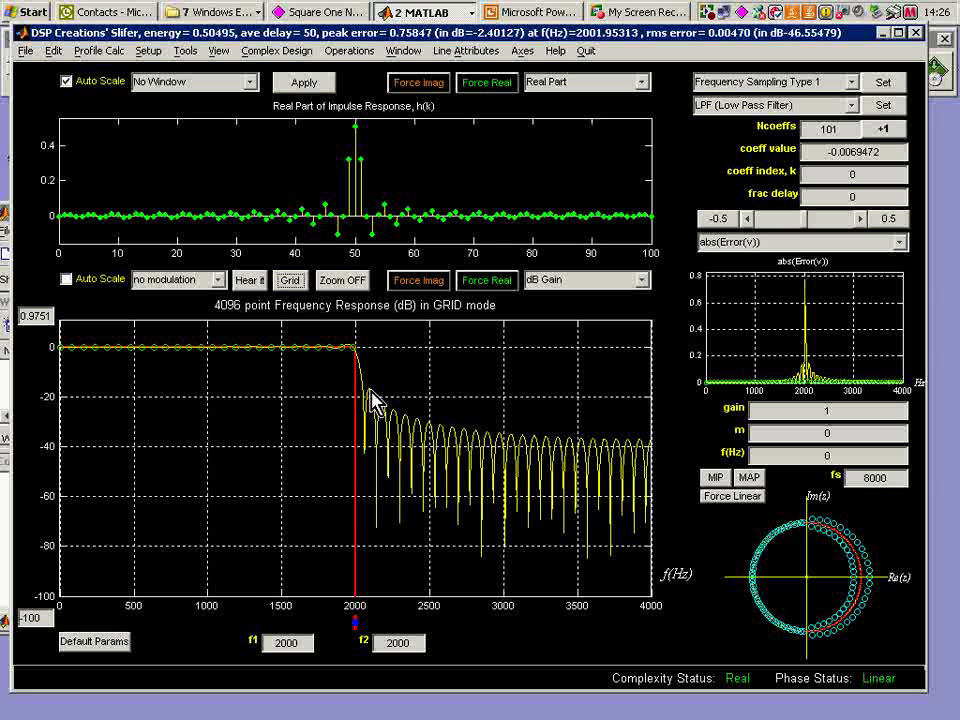
left_click(371, 396)
left_click_drag(376, 397, 372, 391)
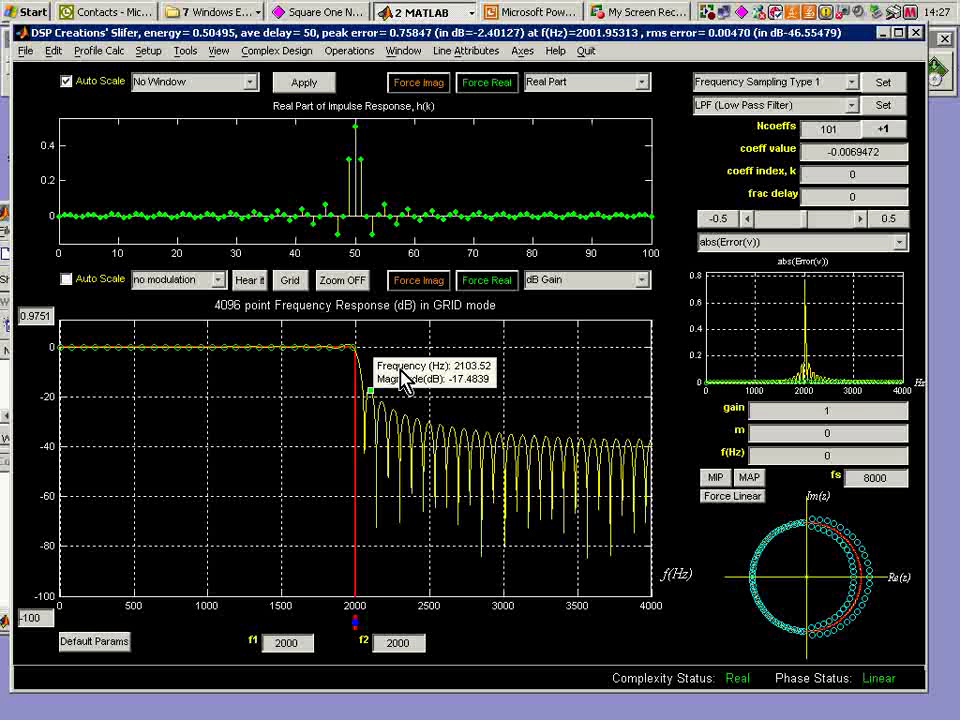
right_click(404, 376)
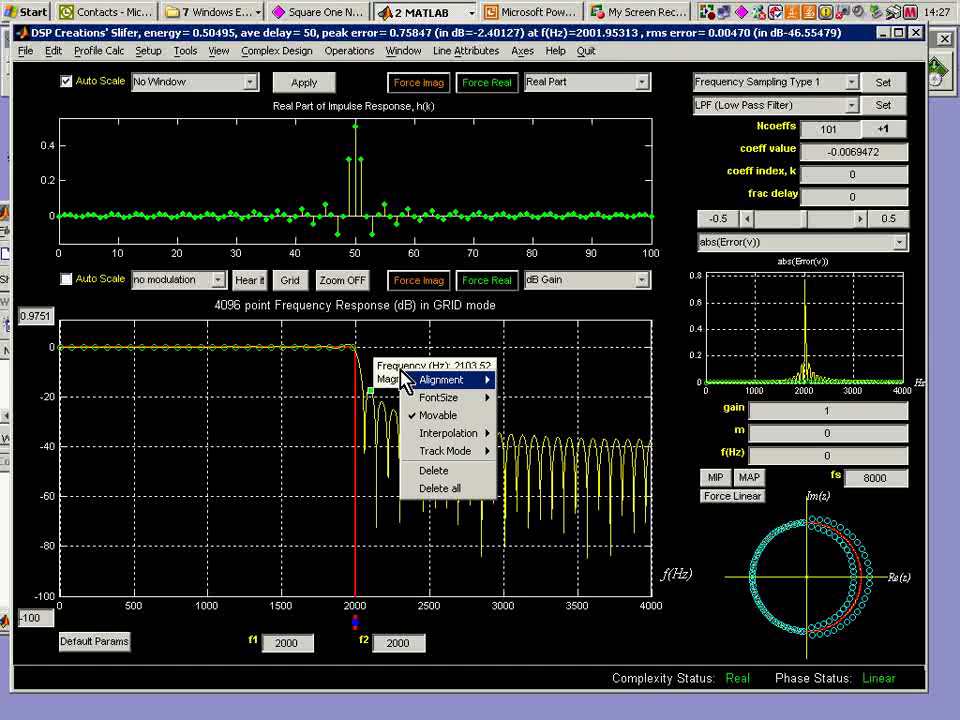
left_click(444, 496)
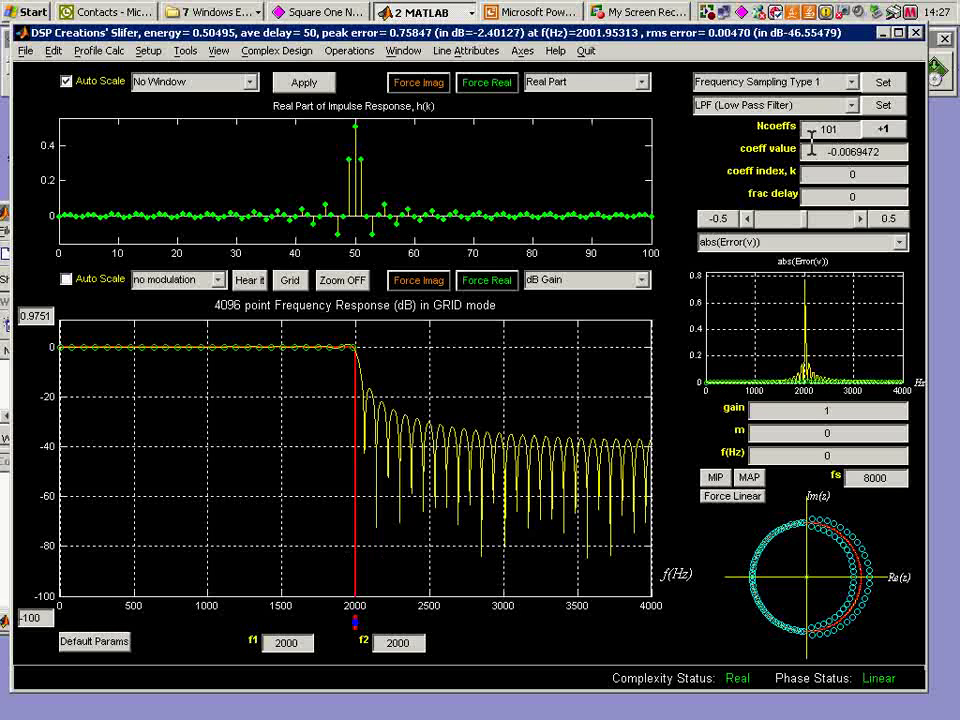
left_click_drag(825, 128, 821, 128)
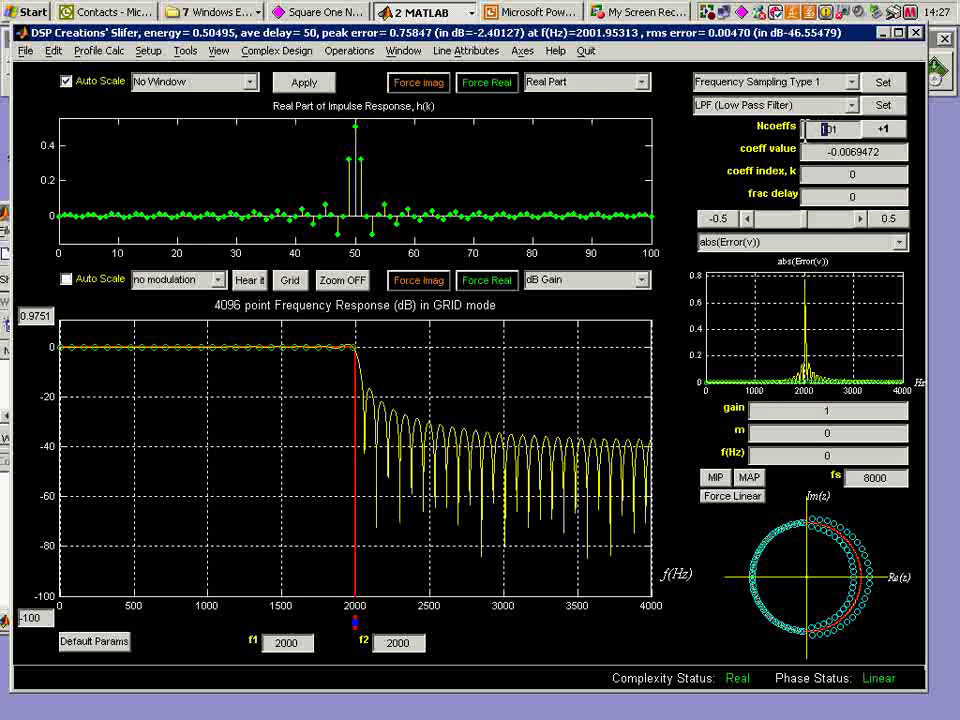
type("2")
key("Return")
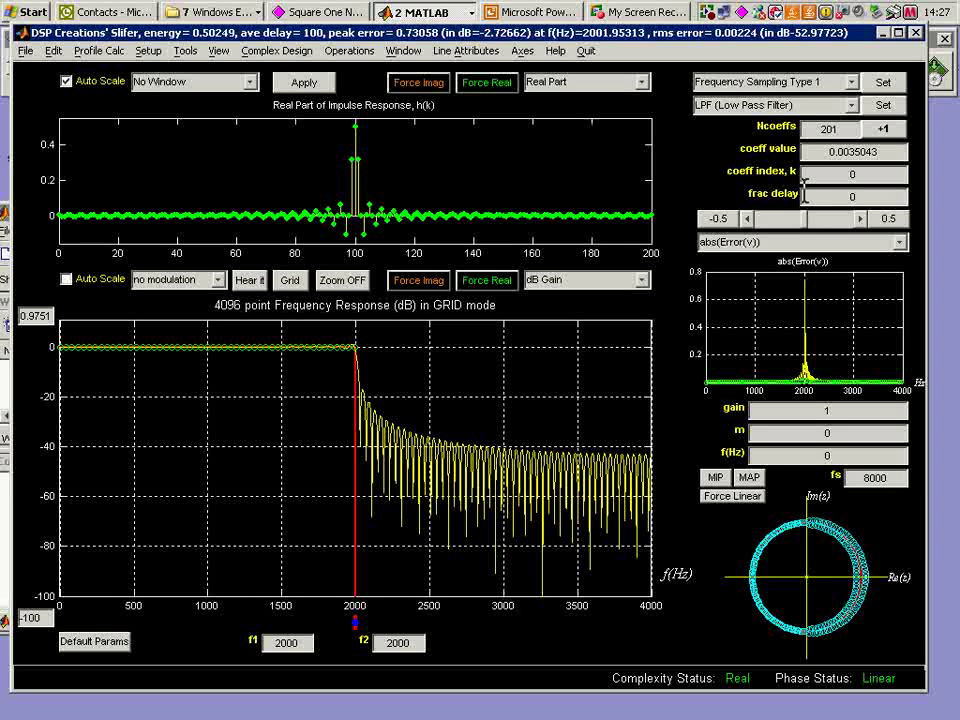
left_click_drag(826, 122, 805, 125)
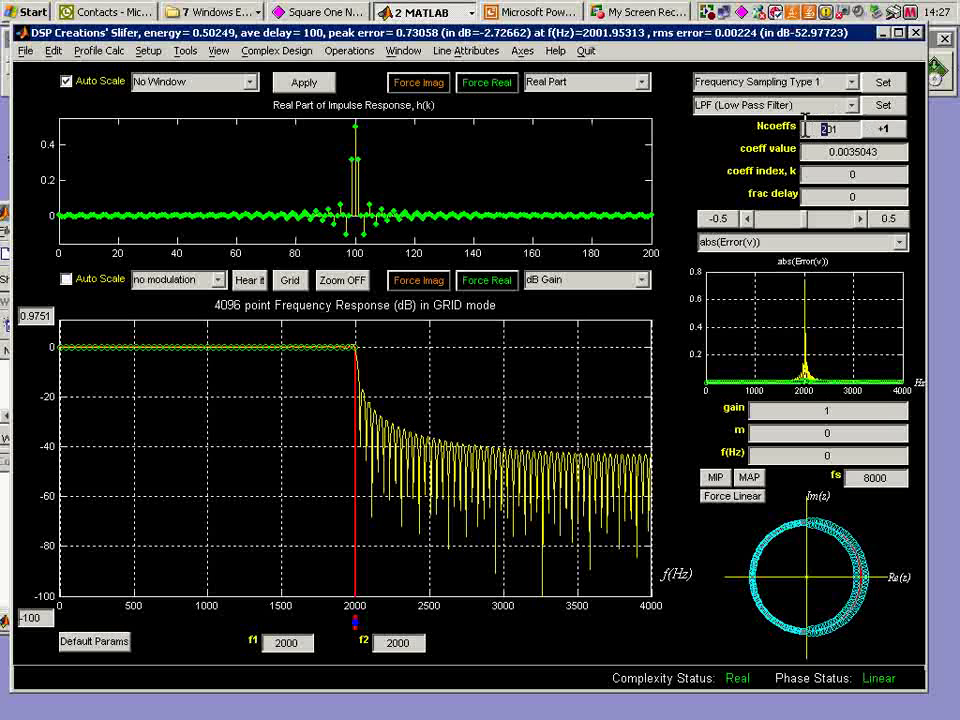
type("1")
key("Return")
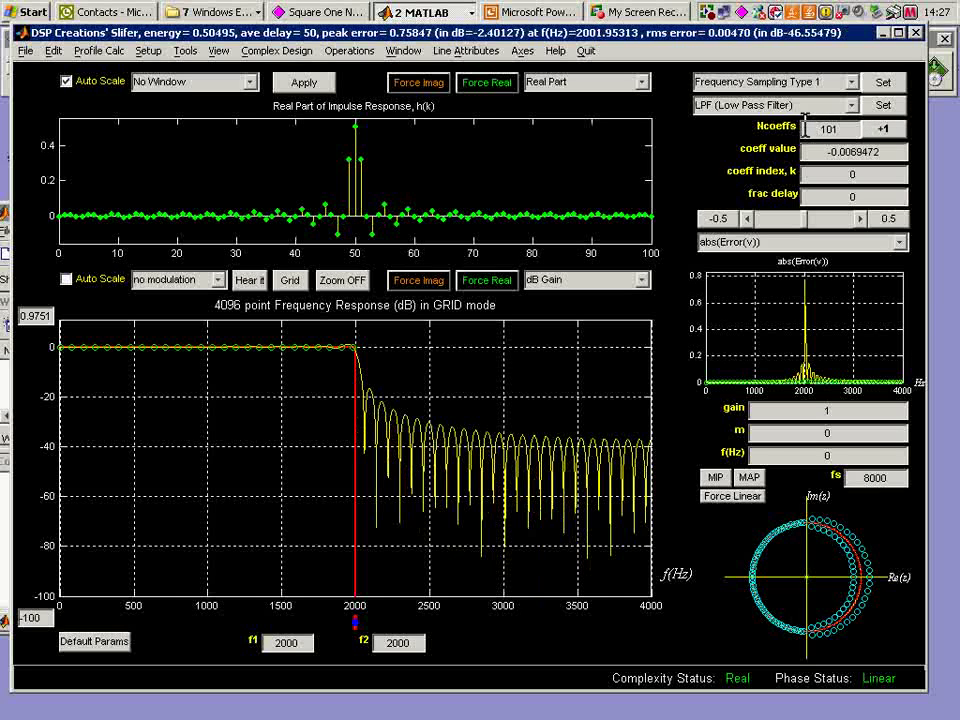
Step: Replace No Window with Kaiser Window in the window-type list
left_click(251, 83)
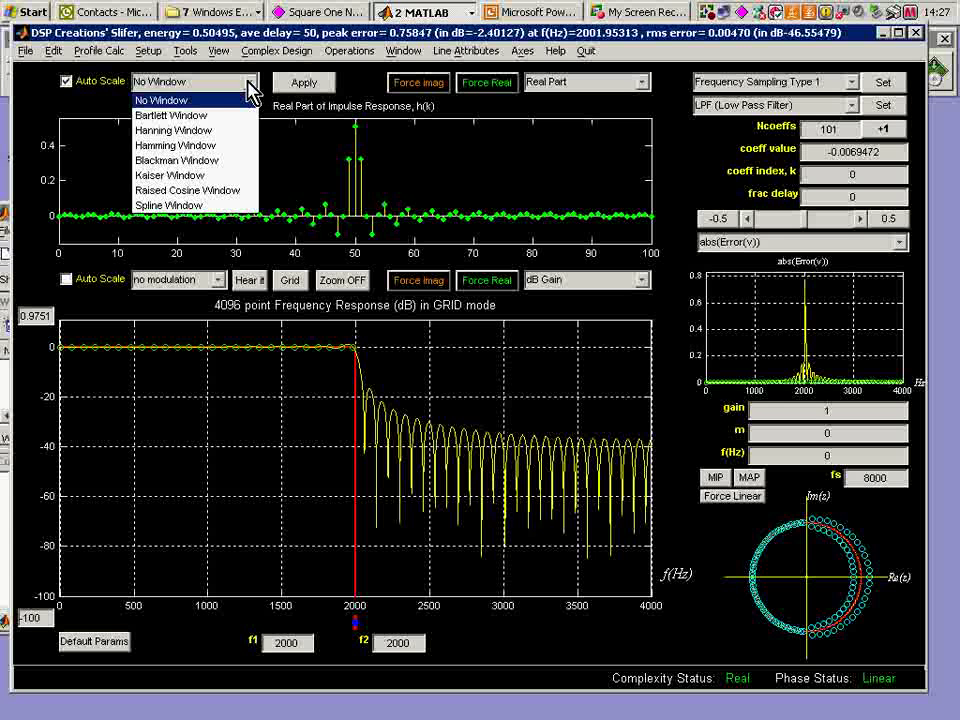
left_click(222, 177)
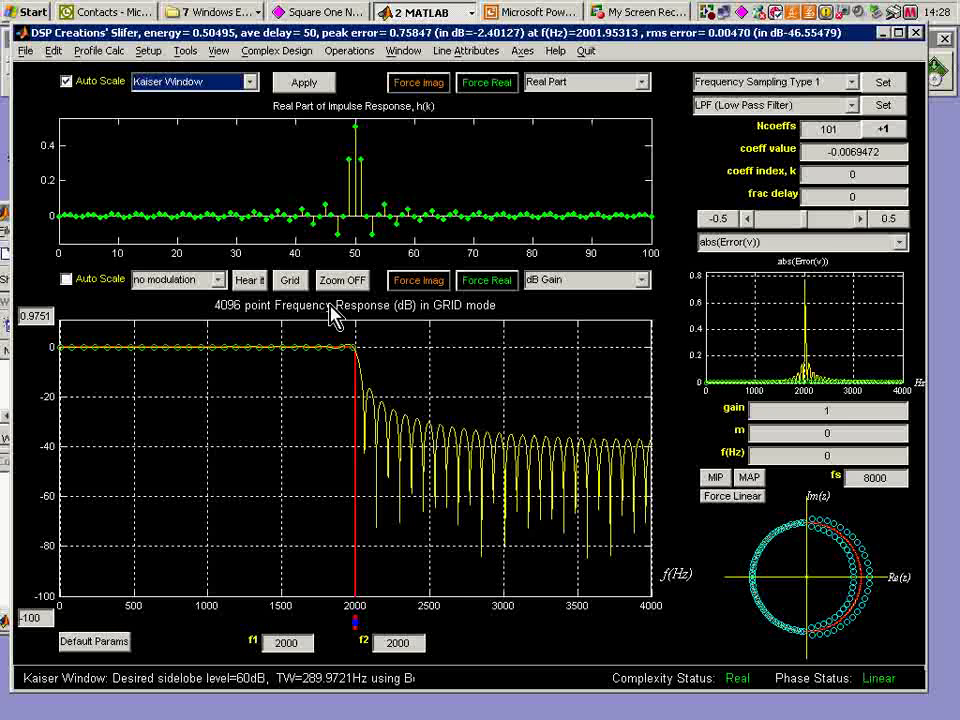
Step: Re-optimize the lowpass with Least-Square, bringing rms error down to 0.00012
left_click(350, 51)
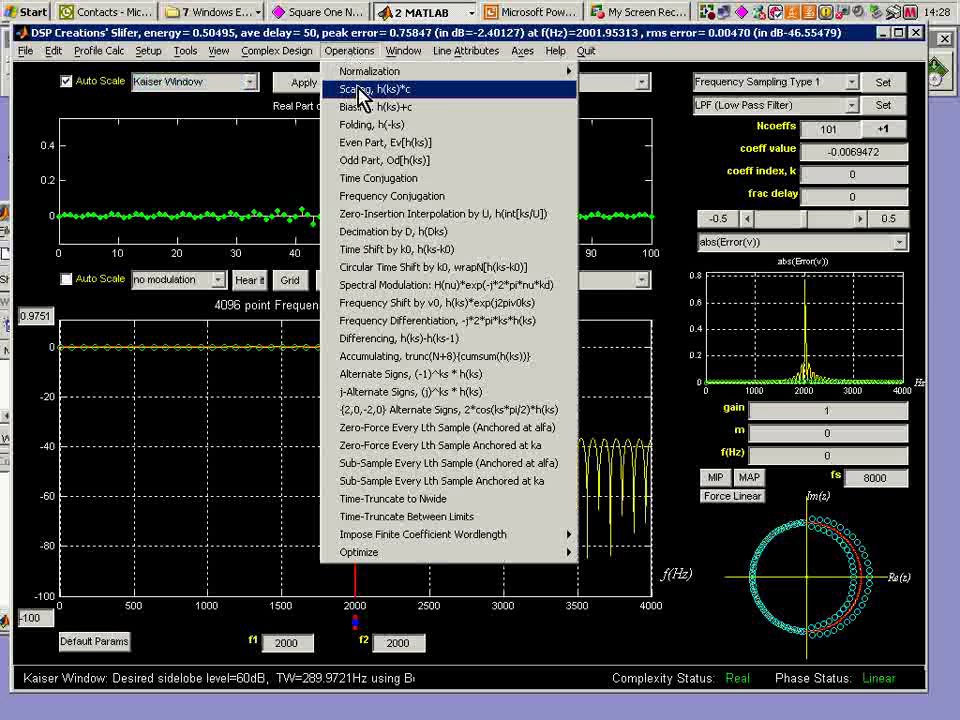
mouse_move(429, 558)
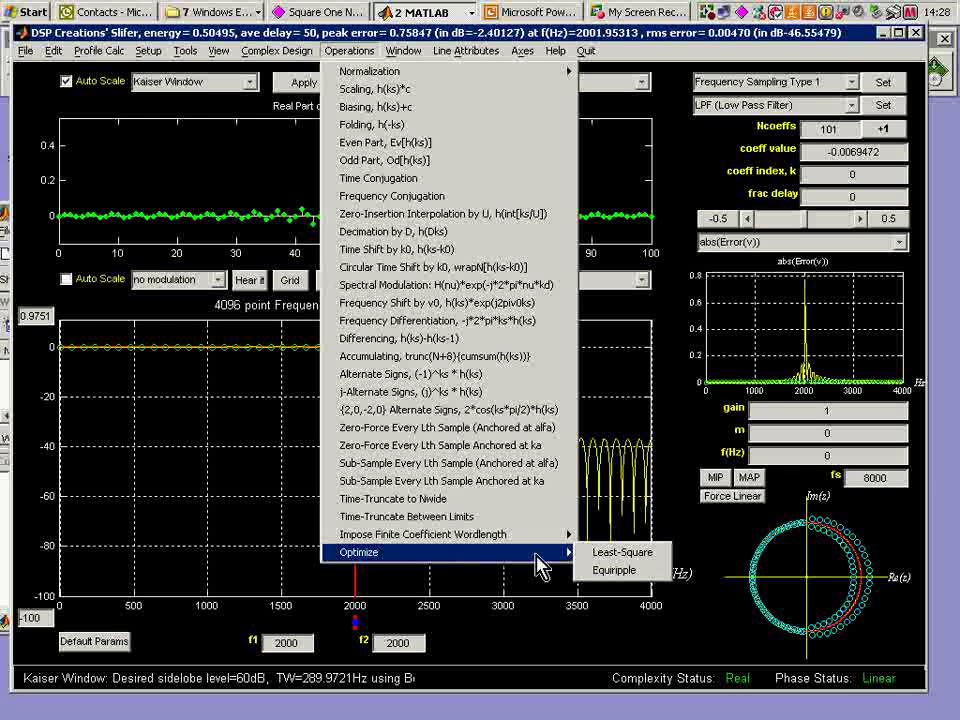
left_click(603, 556)
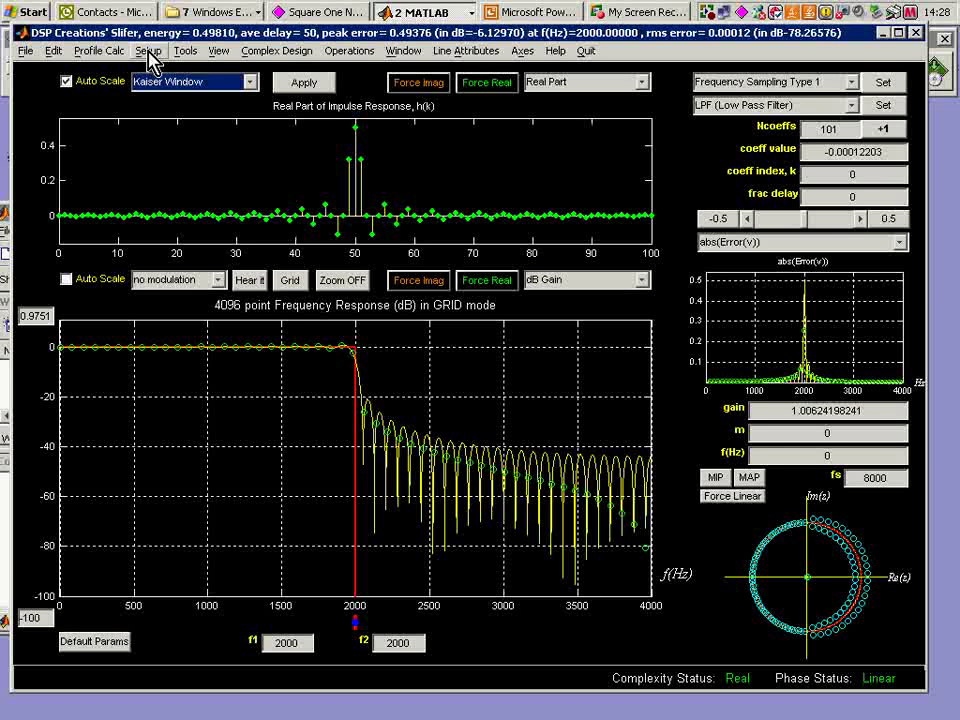
Step: Change the Kaiser window's desired sidelobe level from 60 dB to 70 dB
left_click(148, 50)
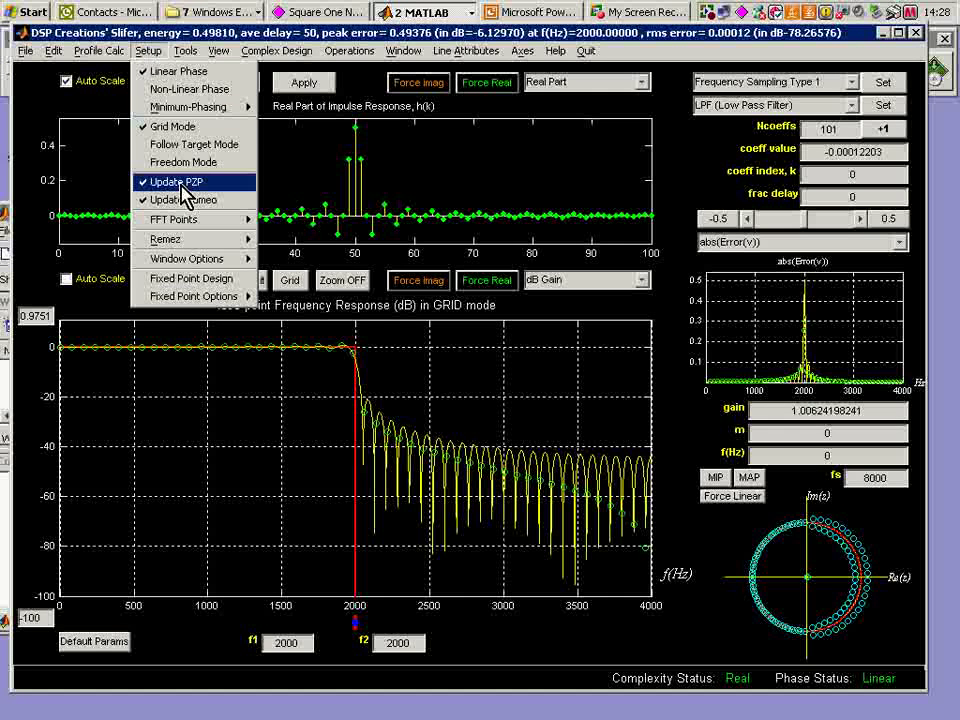
mouse_move(212, 262)
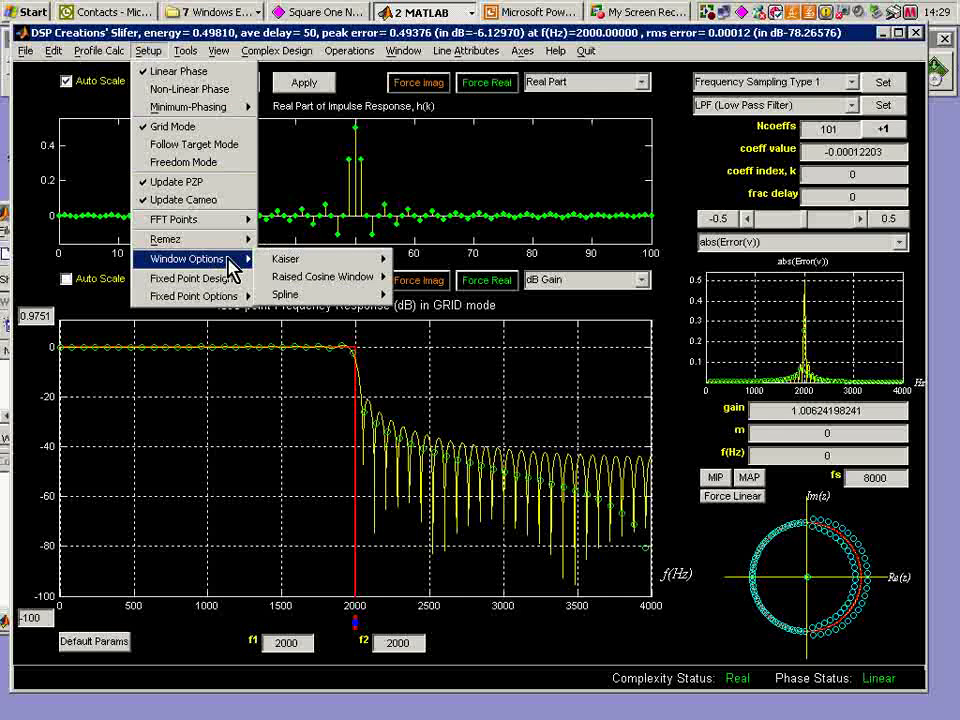
mouse_move(295, 266)
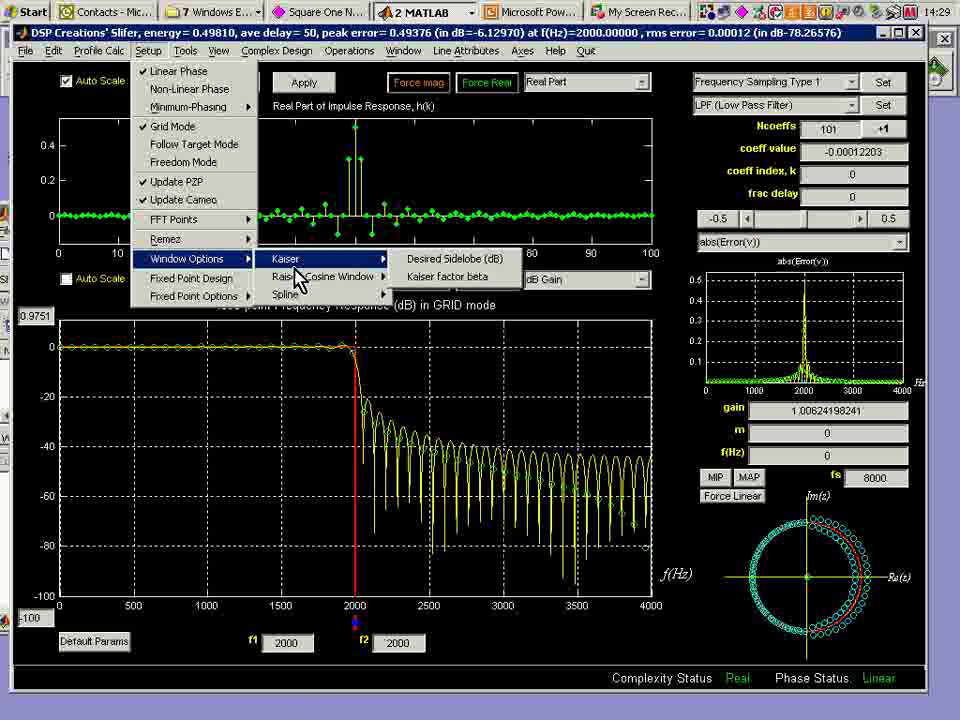
left_click(440, 265)
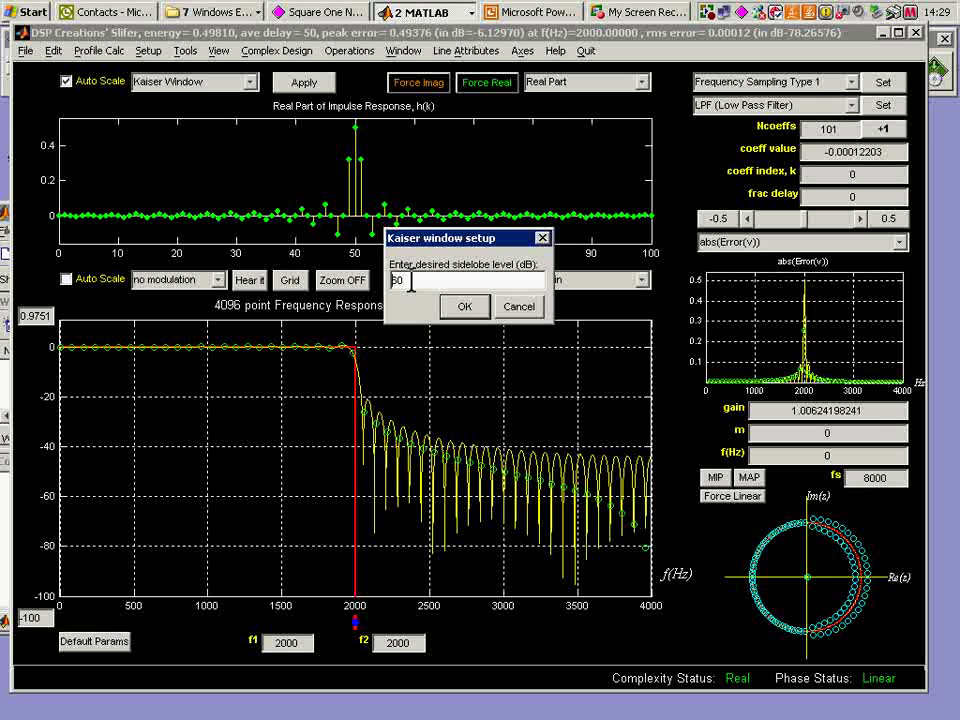
key("Delete")
key("Delete")
type("70")
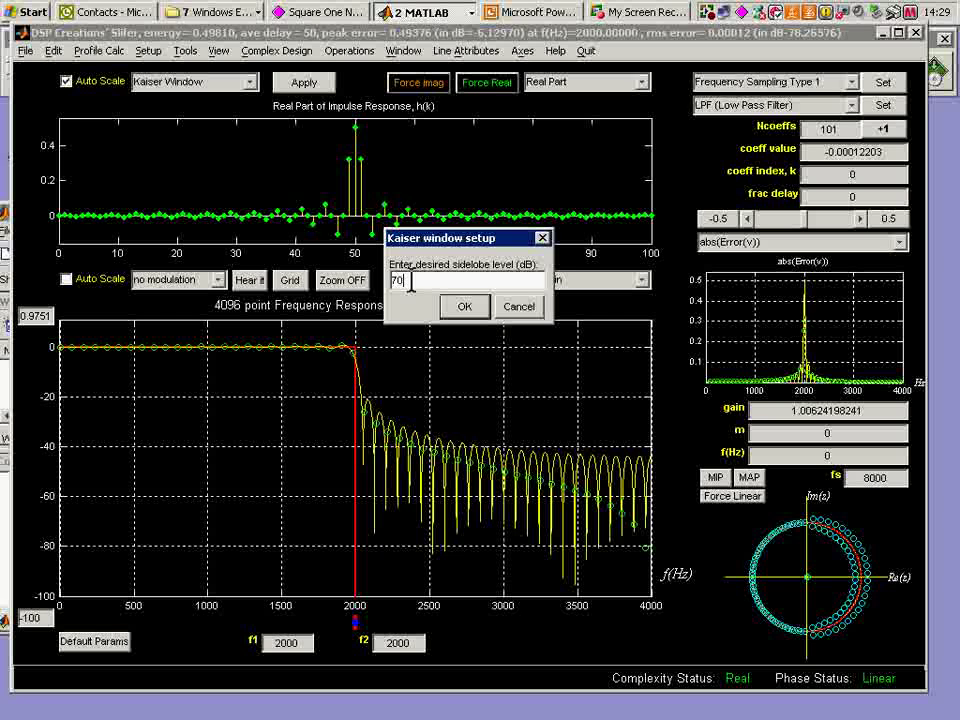
Step: Confirm the 70 dB sidelobe level and reapply the Kaiser window to the coefficients
left_click(470, 308)
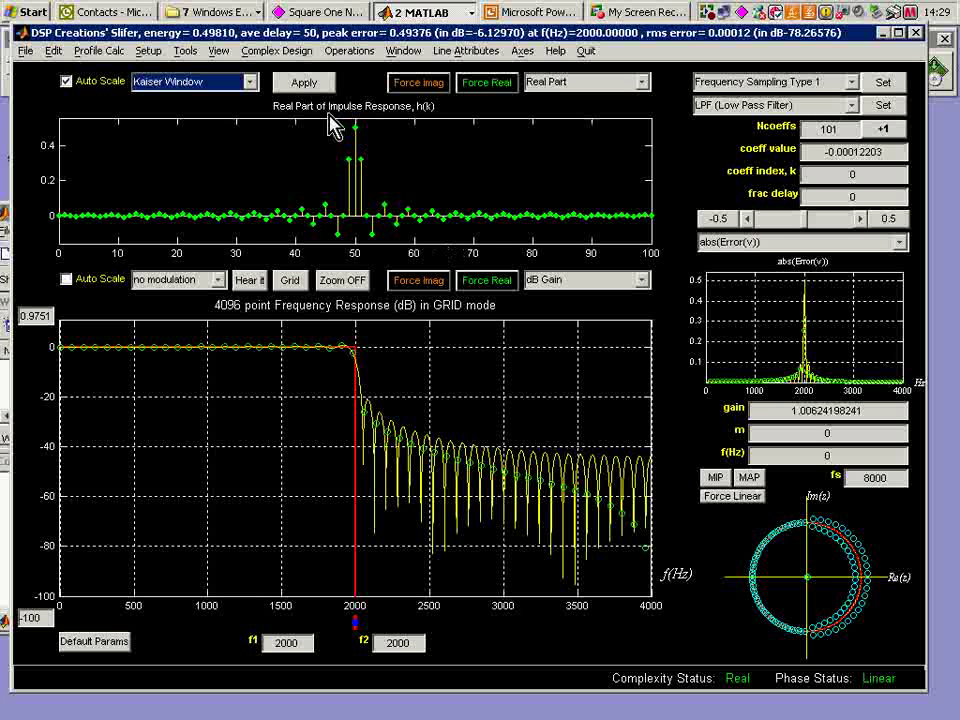
left_click(305, 88)
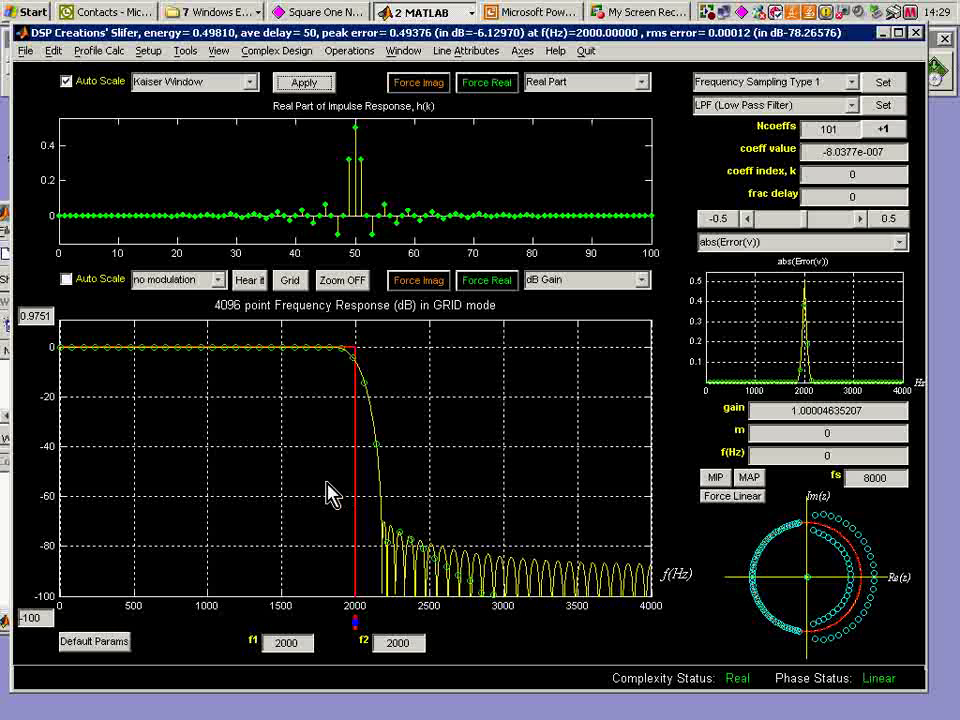
Step: Open the Seepig filter viewer and shift its window further left
left_click(182, 52)
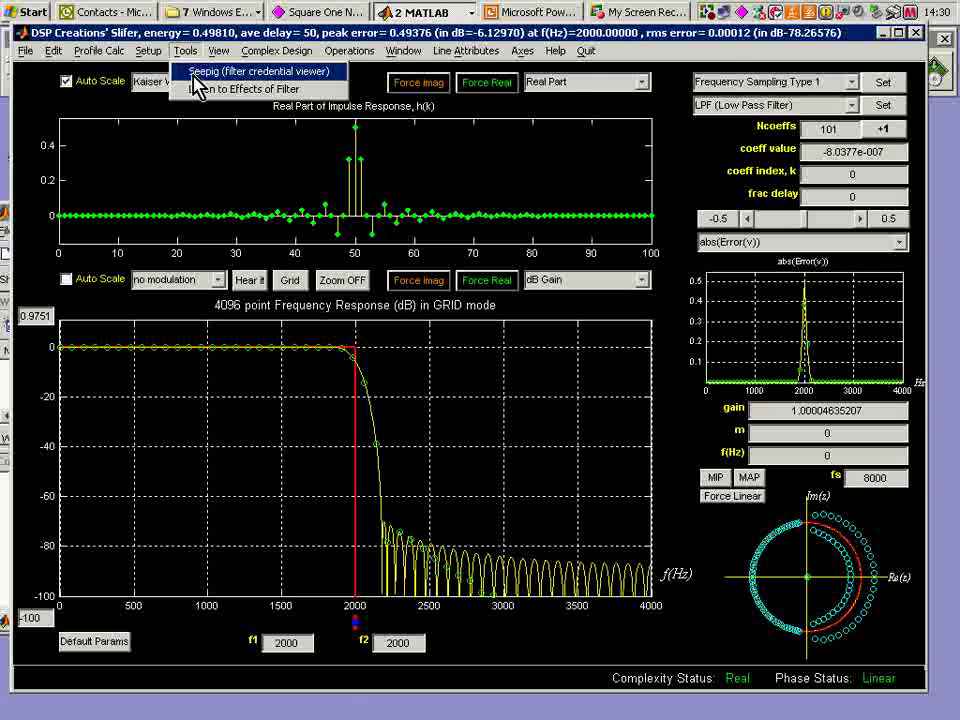
left_click(195, 72)
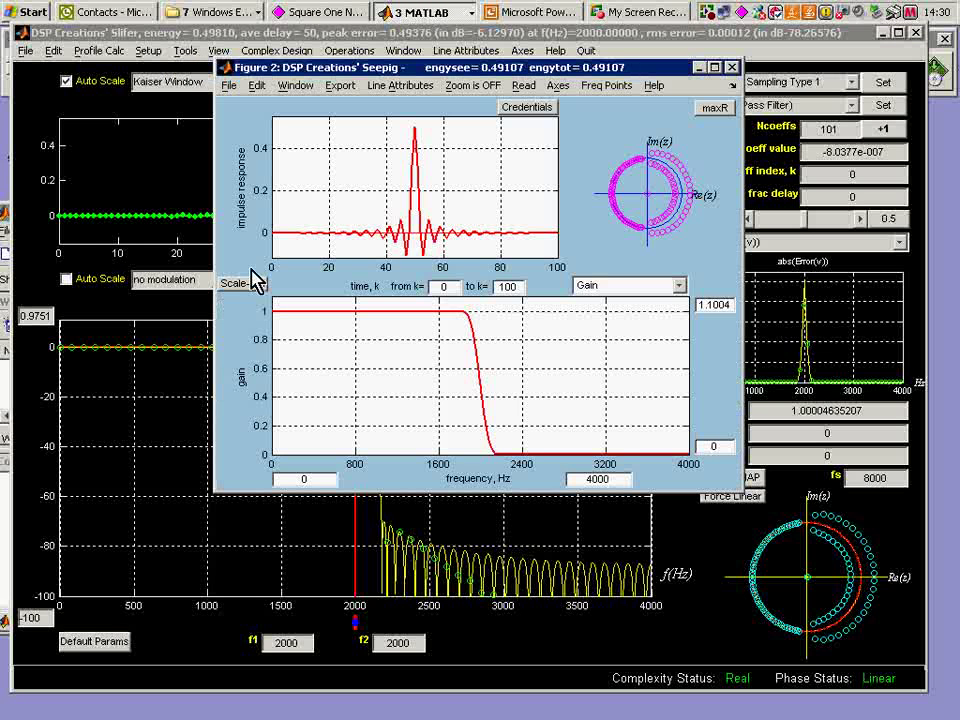
left_click_drag(288, 64, 282, 76)
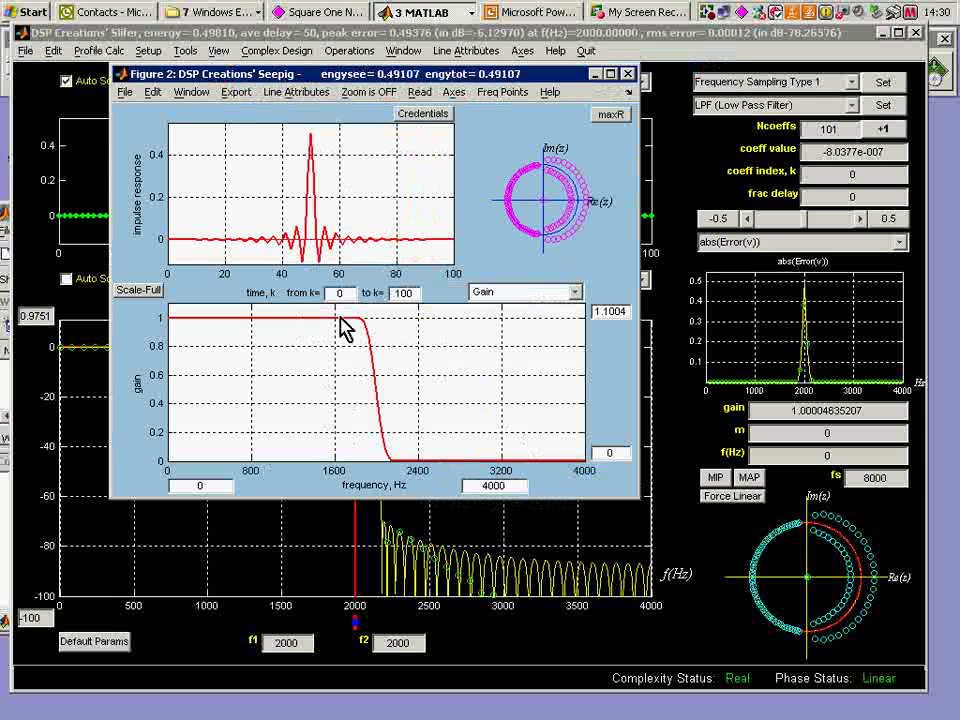
Step: View the unwrapped phase, then phase delay, then open and close the credential table
left_click(575, 292)
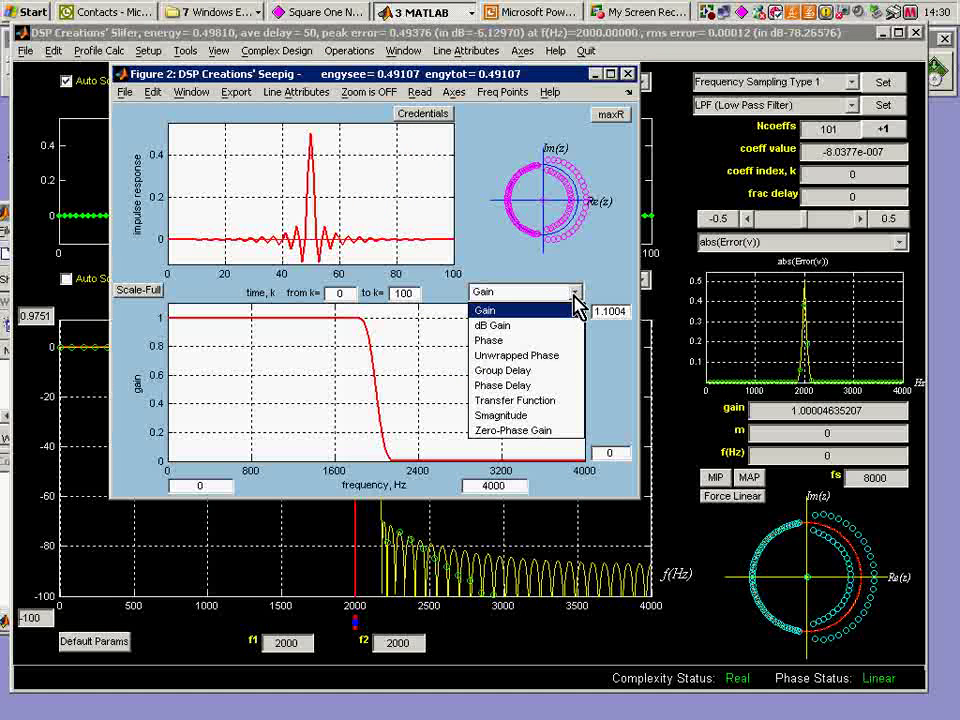
left_click(538, 357)
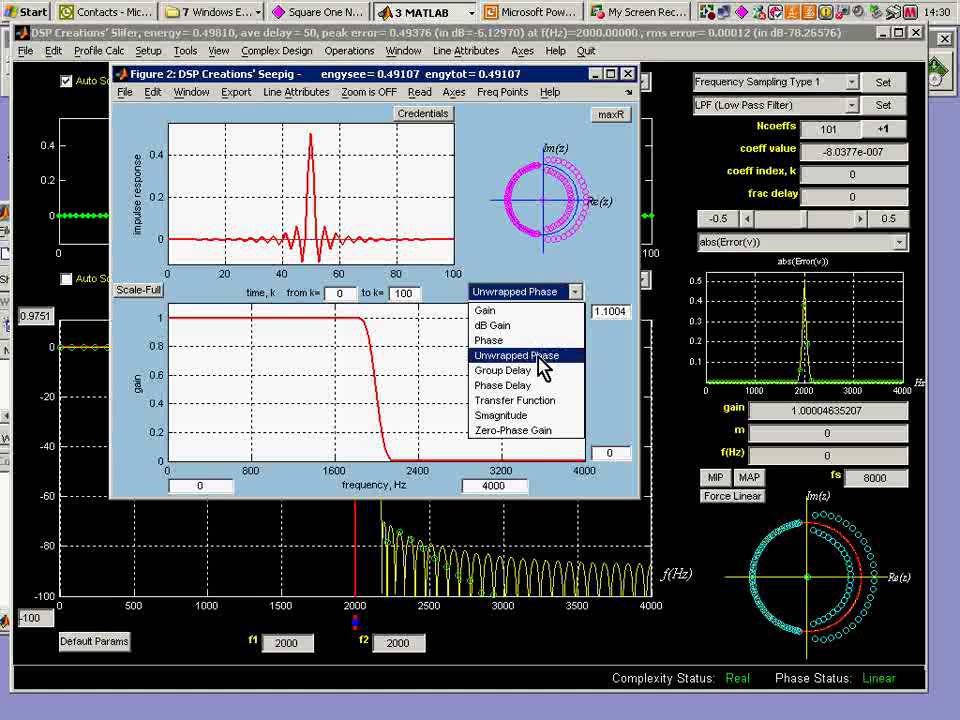
left_click(574, 292)
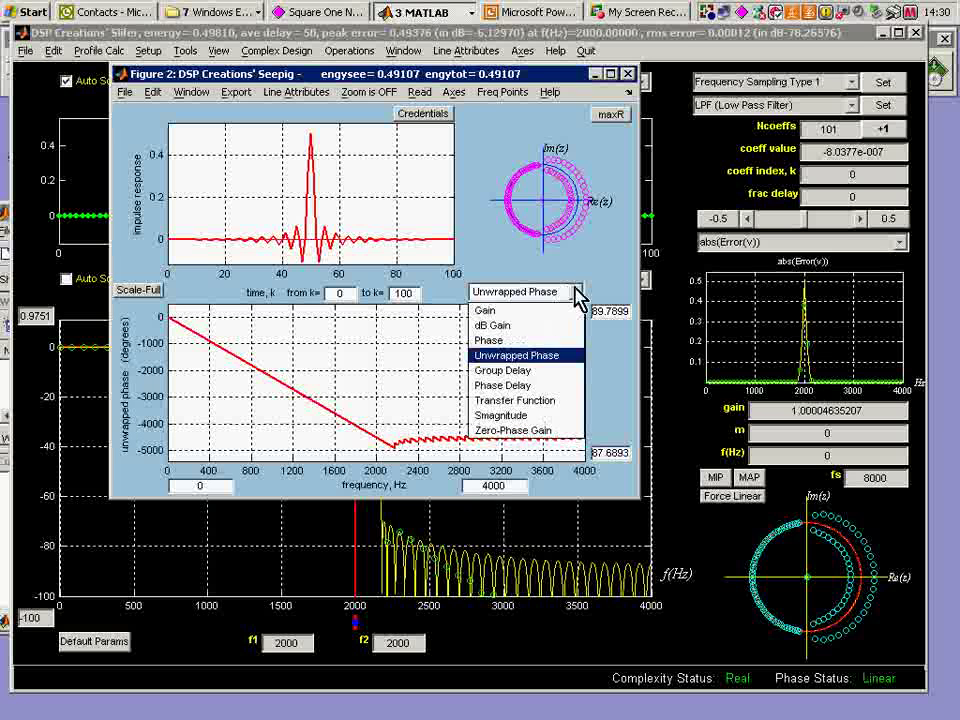
left_click(529, 386)
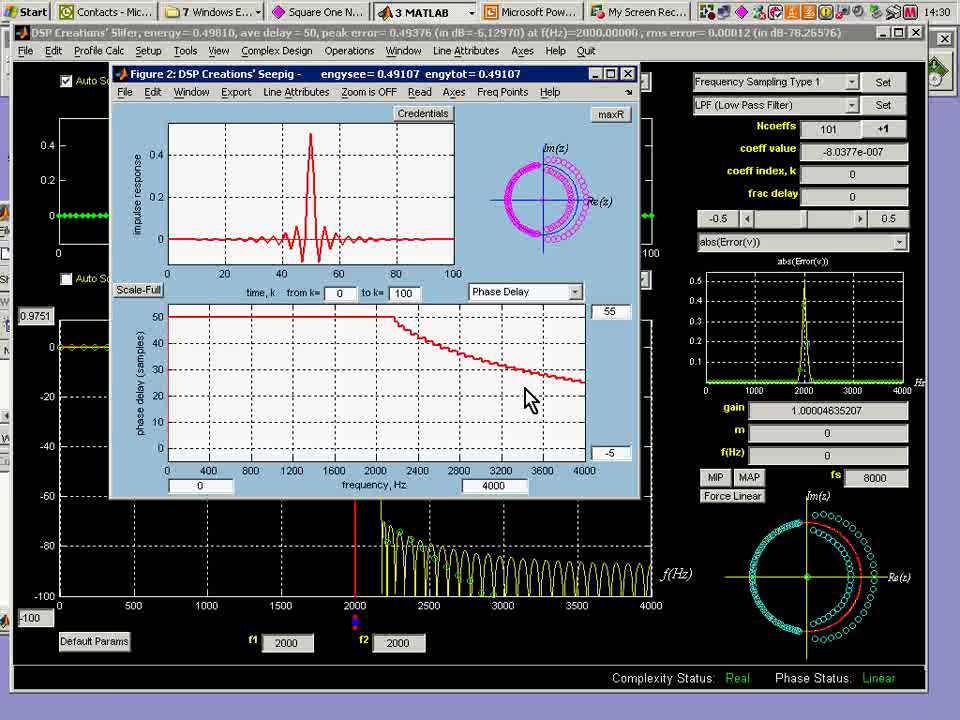
left_click(412, 122)
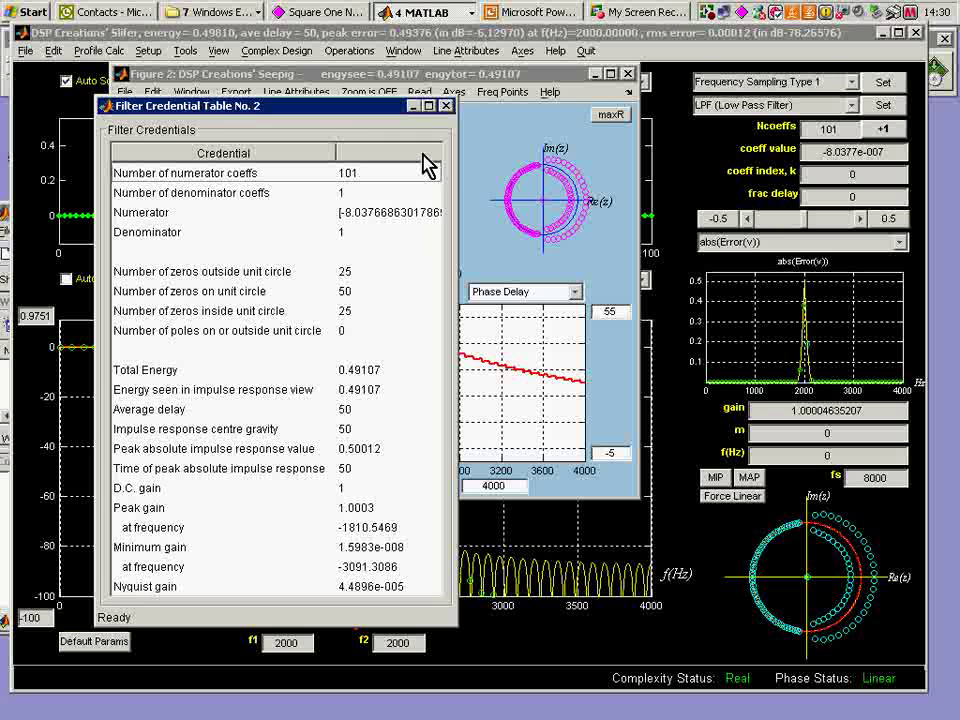
left_click(447, 107)
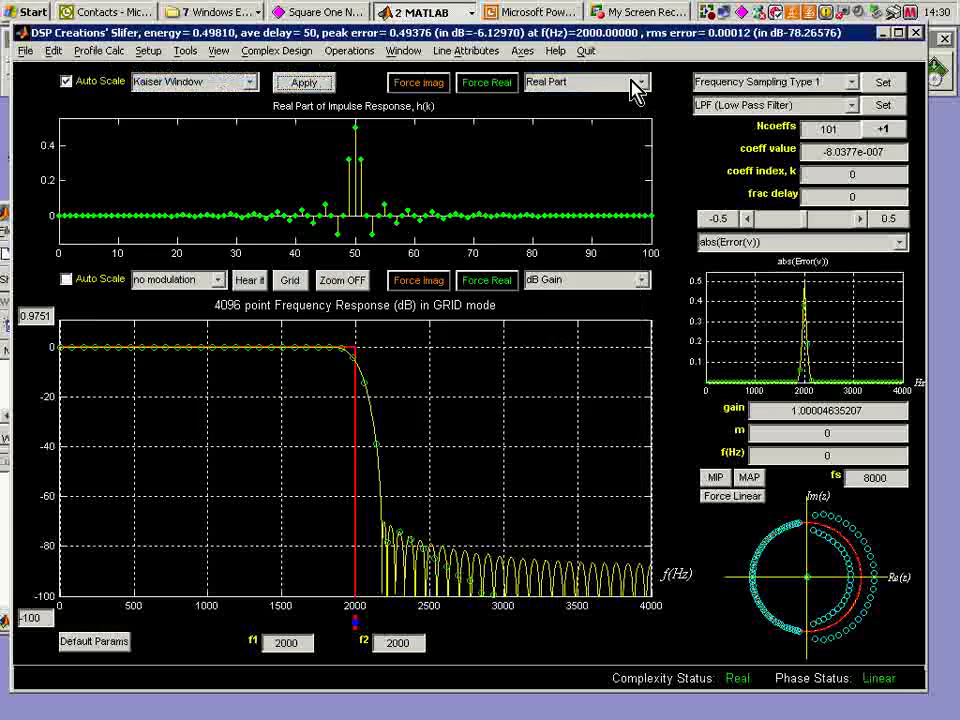
Step: Close Seepig, open Quality Measurement, and switch its gain scale from Linear to dB
left_click(628, 74)
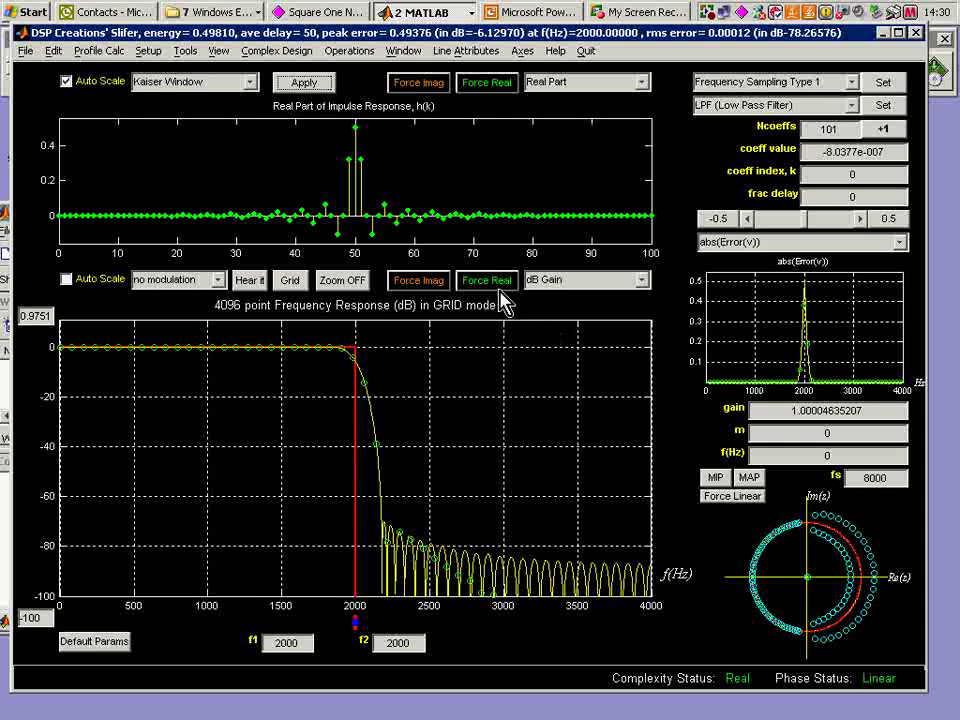
left_click(219, 51)
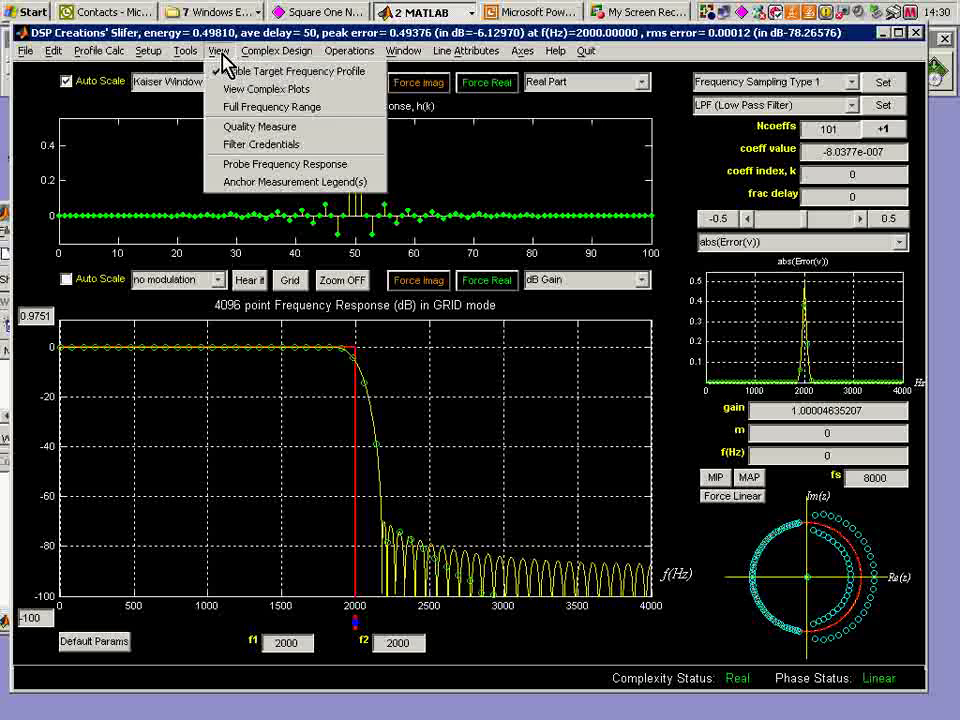
left_click(232, 136)
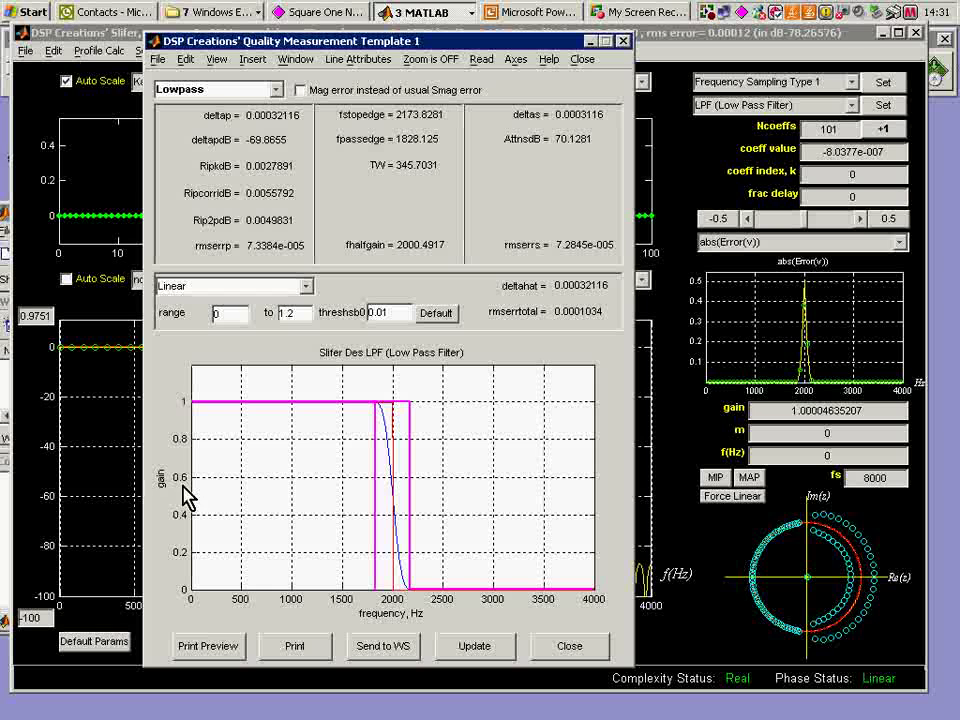
left_click(308, 287)
left_click(266, 318)
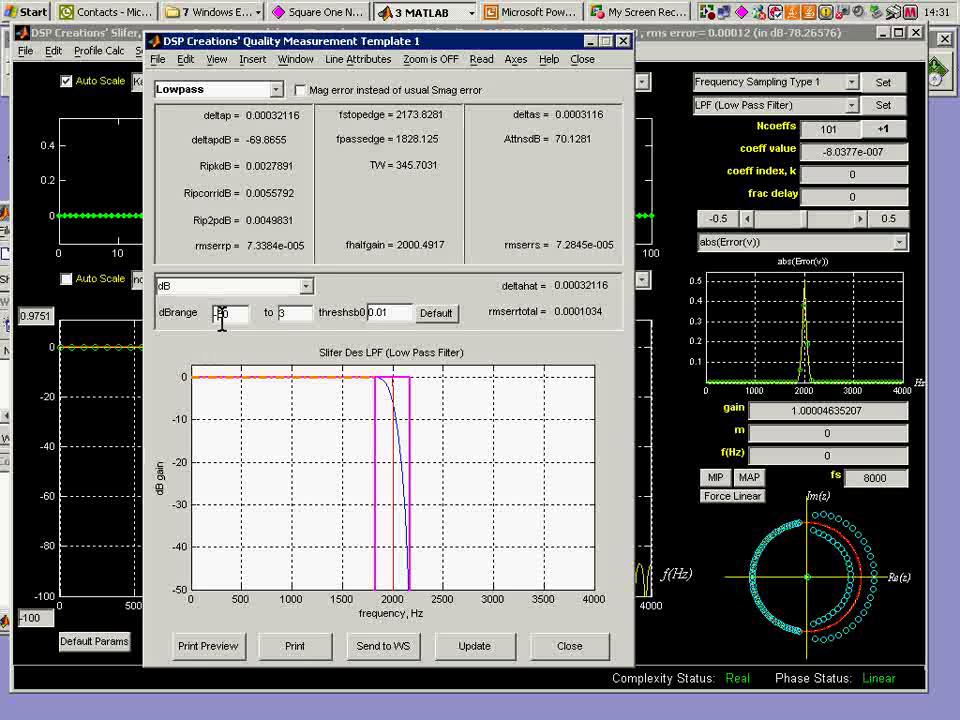
Step: Change the lower dB range limit from -50 to -90 dB
left_click(221, 315)
key("BackSpace")
type("9")
key("Return")
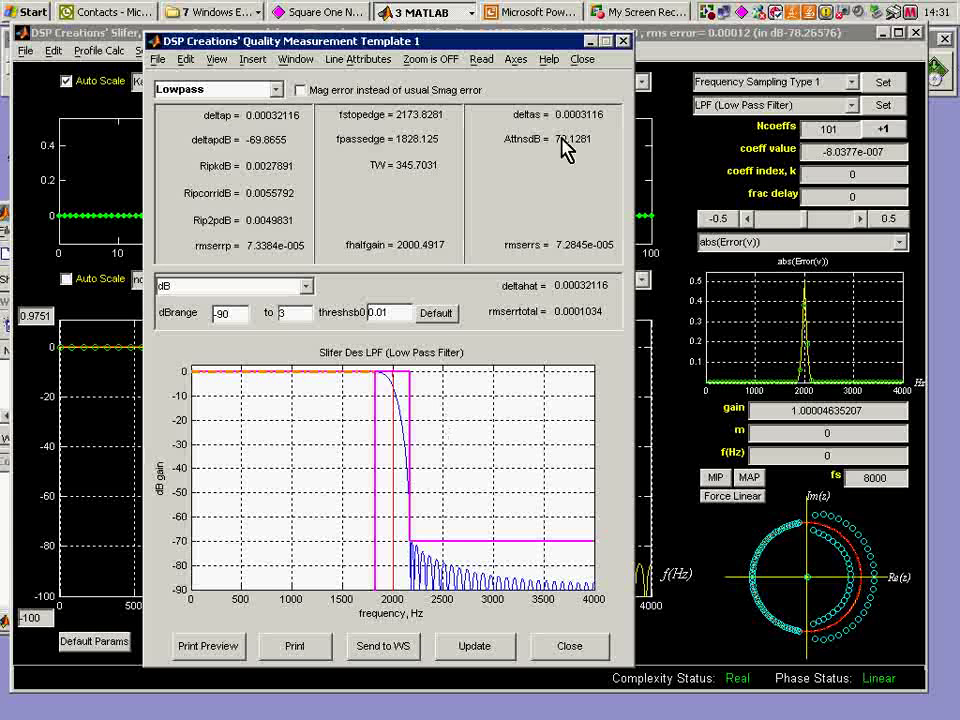
mouse_move(561, 146)
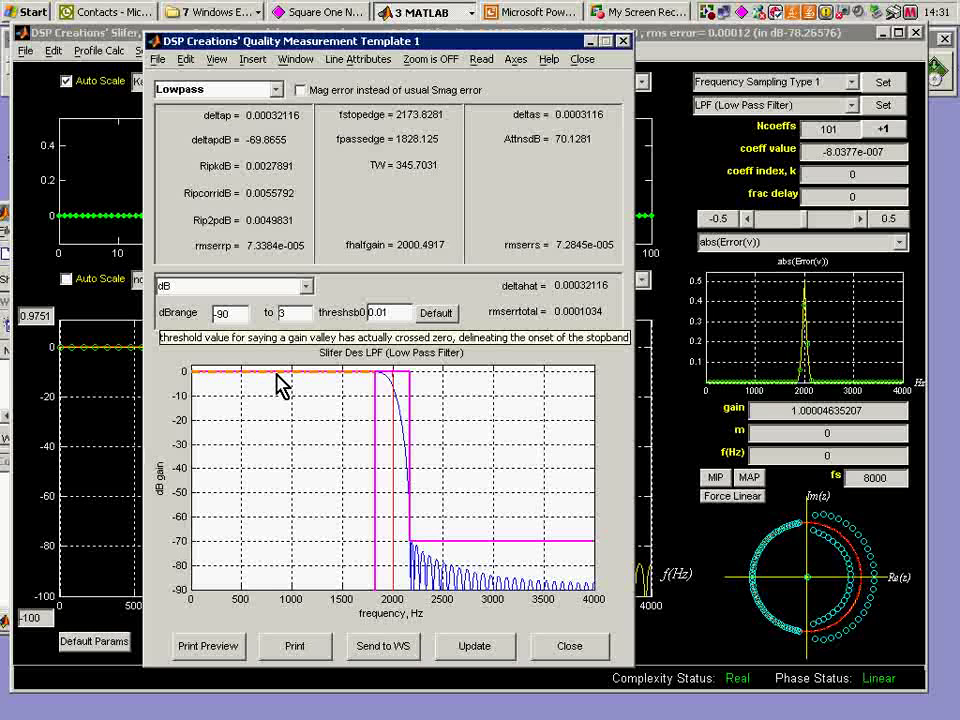
Step: Set the dB range to -1, then -0.1 to 0.1 dB
double_click(229, 313)
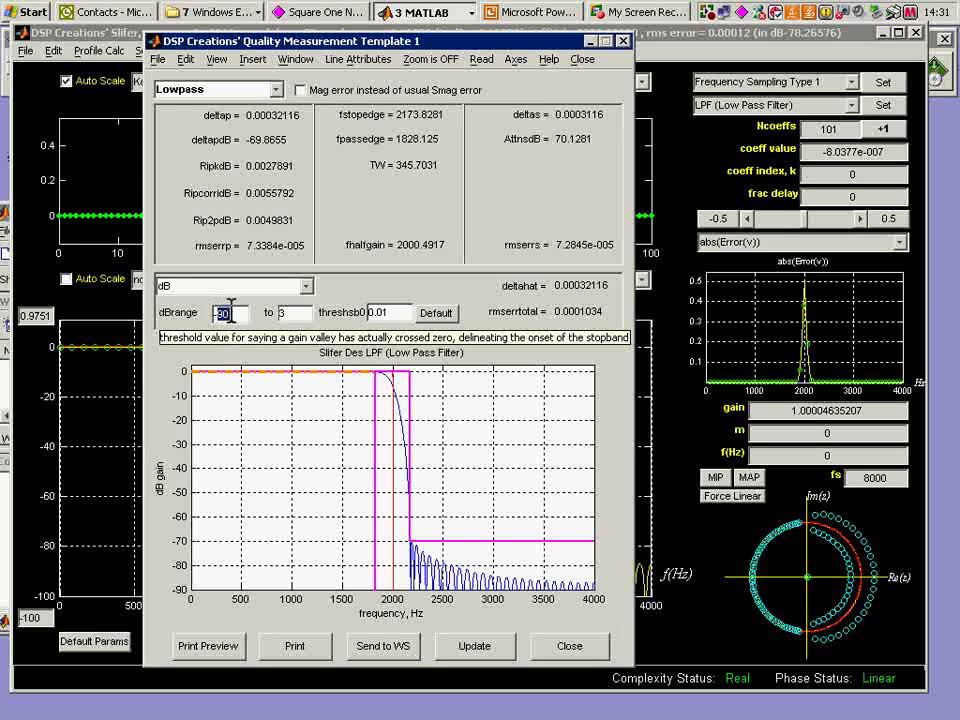
type("-1")
key("Return")
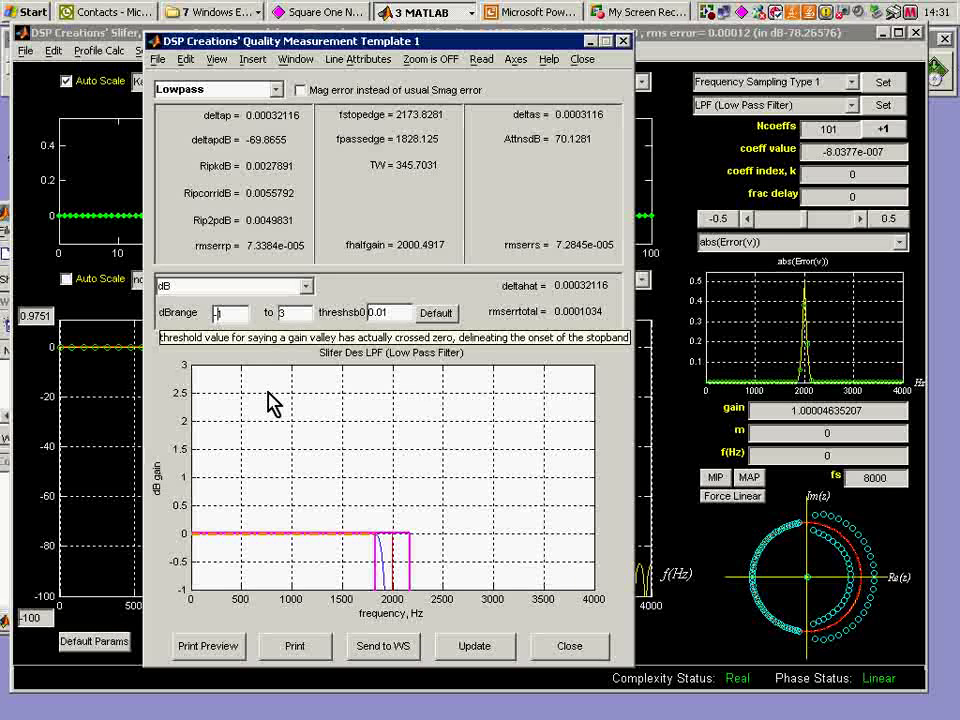
type("0.")
key("Return")
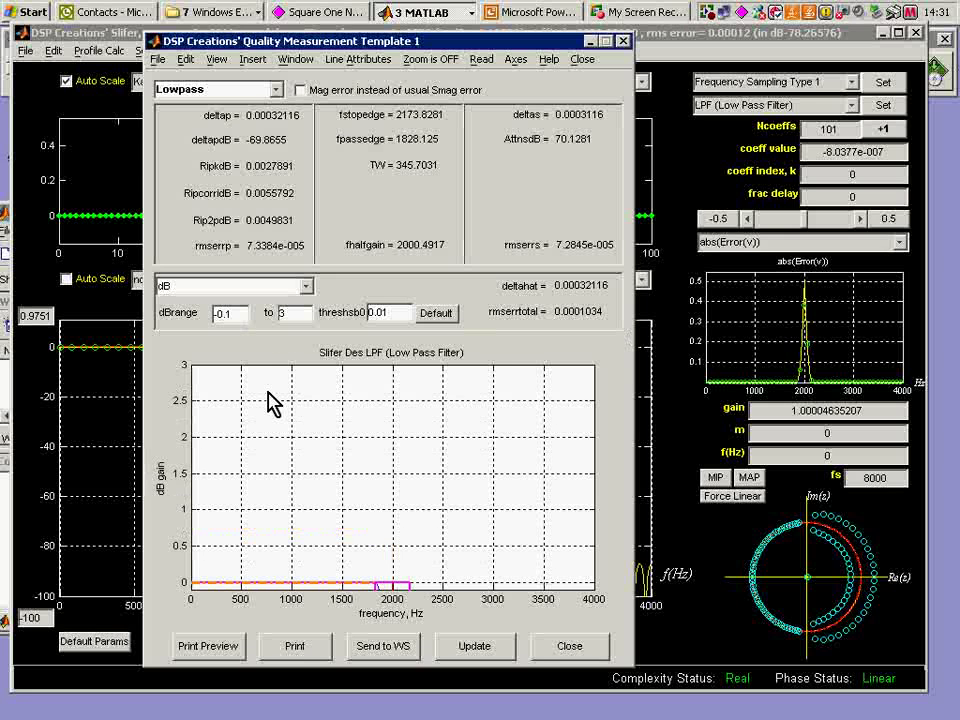
double_click(283, 312)
type(".1")
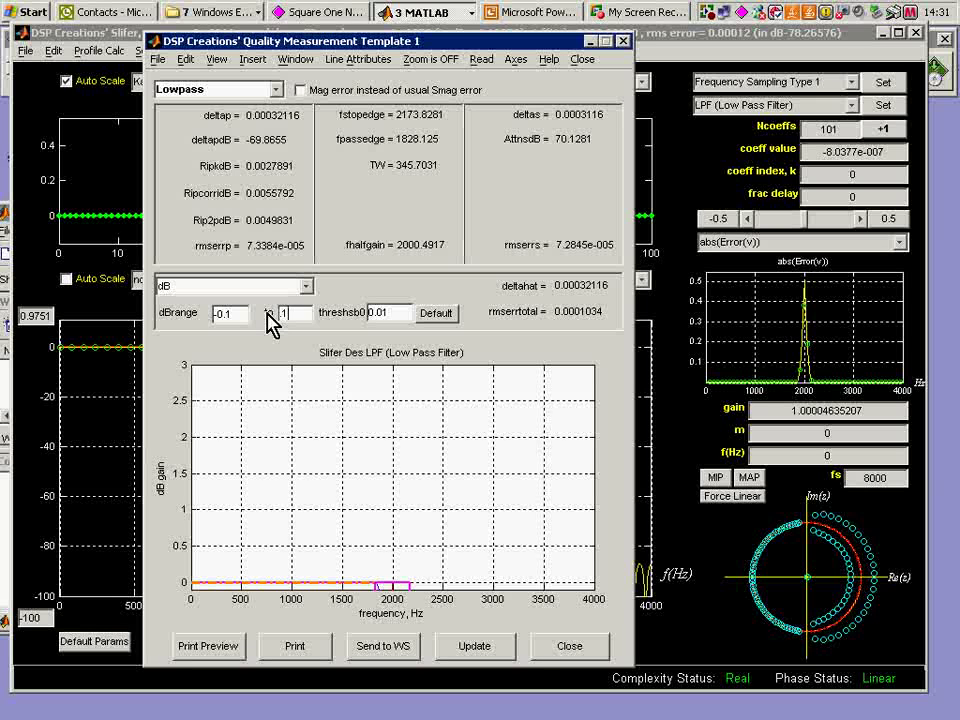
key("Return")
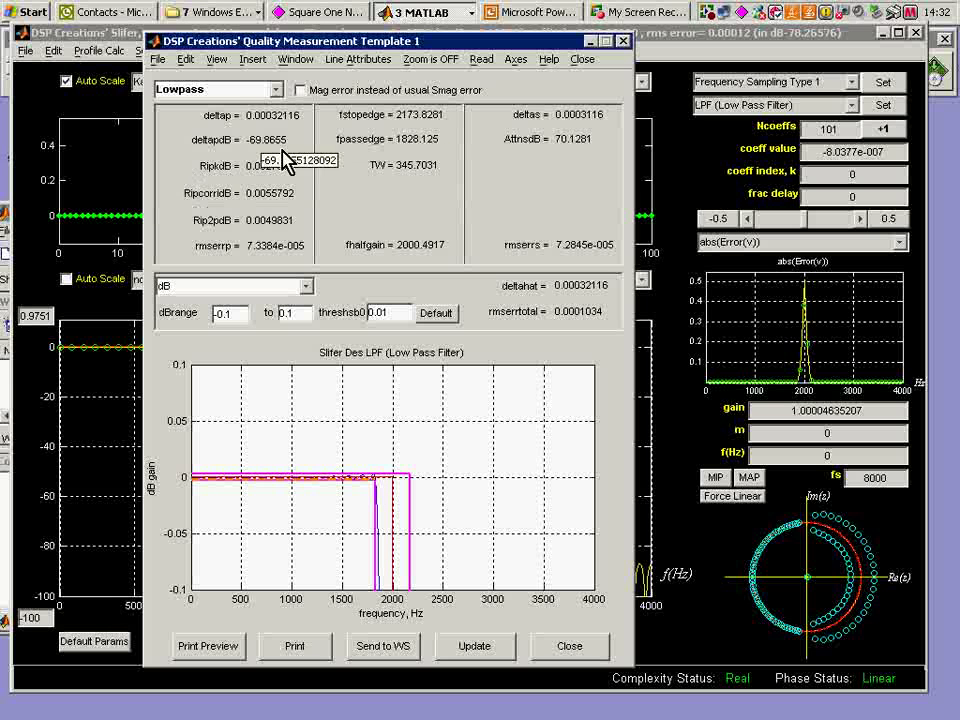
Step: Tighten the dB range further to -0.01 to 0.01 dB
mouse_move(238, 200)
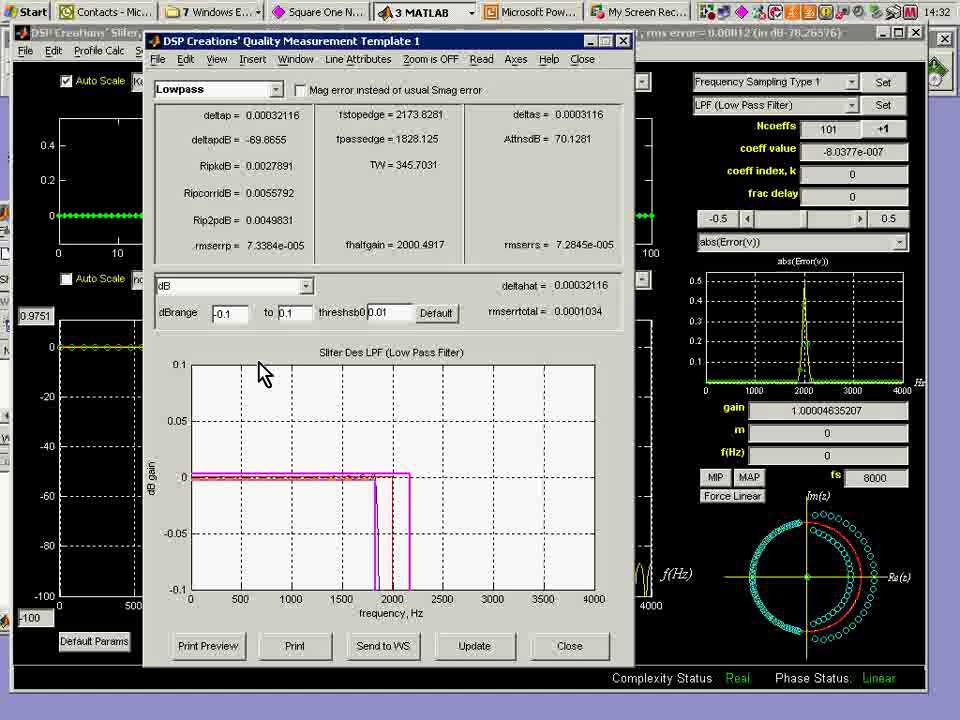
type("0")
key("Return")
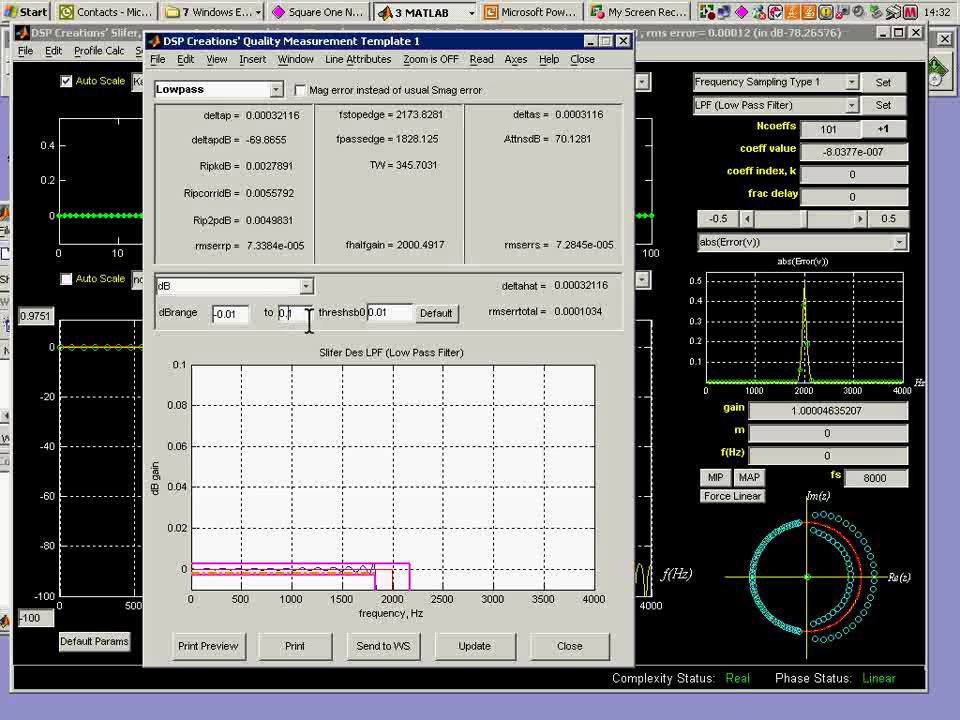
type("0")
key("Return")
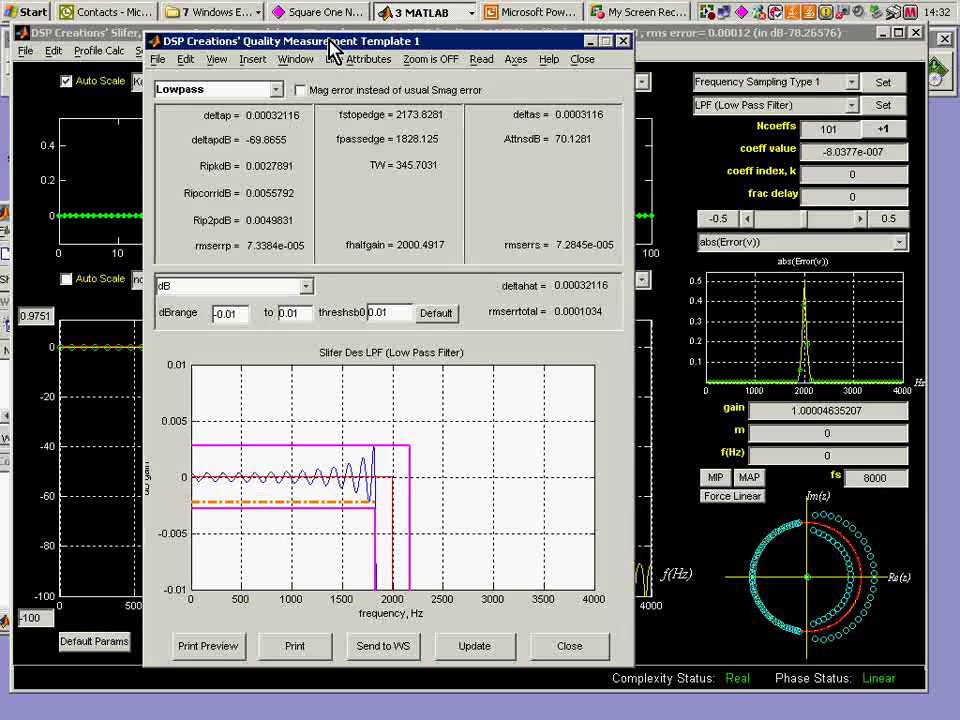
Step: Drag the Quality Measurement window to the right and open Slifer's File menu
left_click_drag(330, 48, 691, 78)
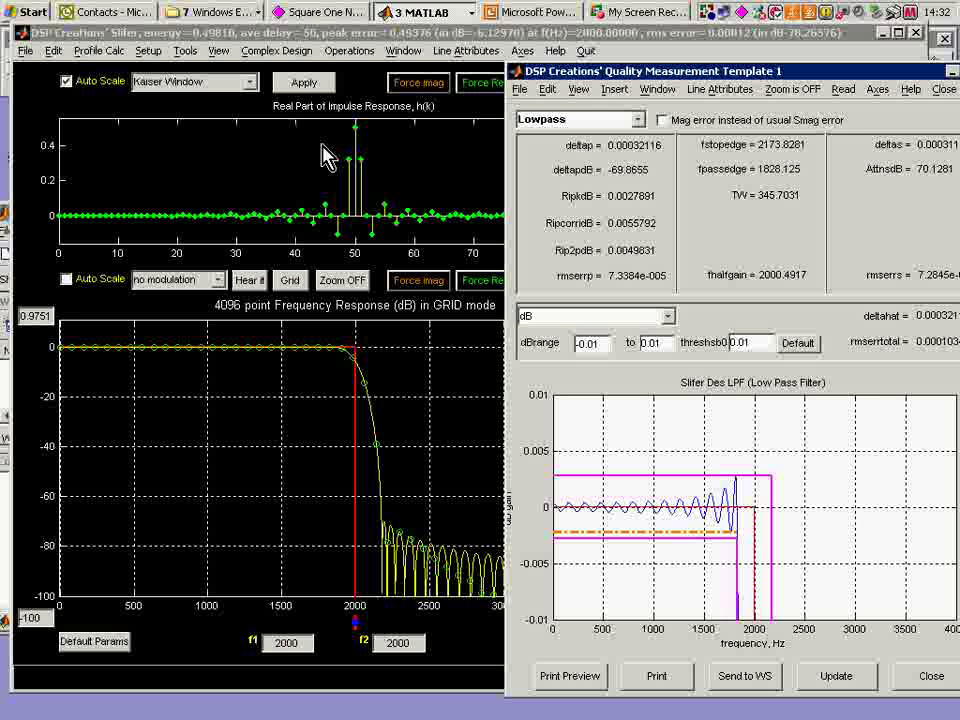
left_click(26, 52)
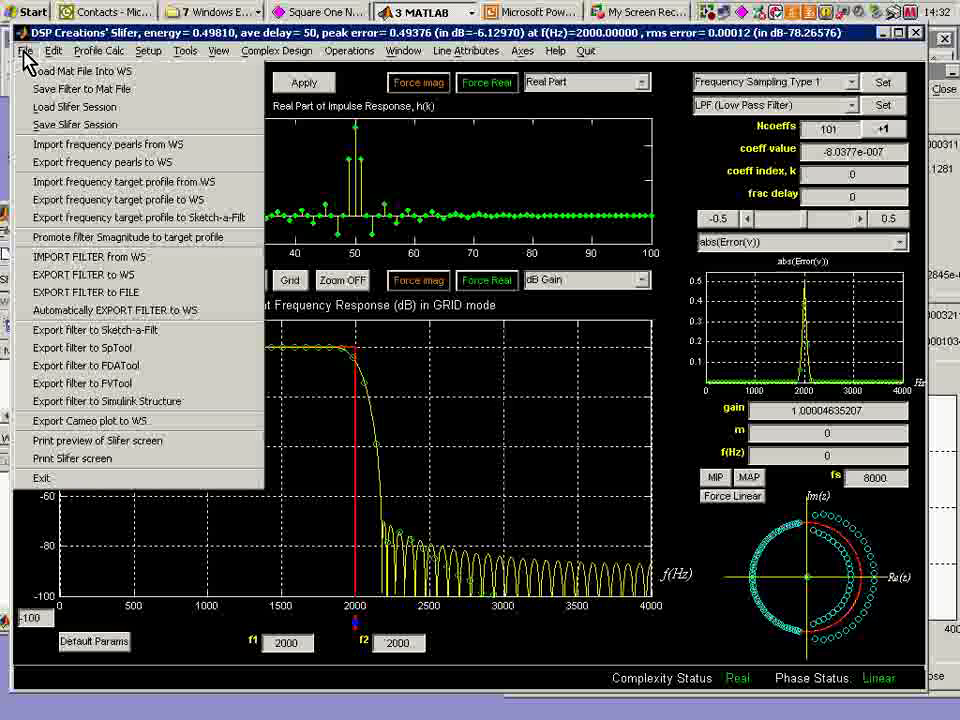